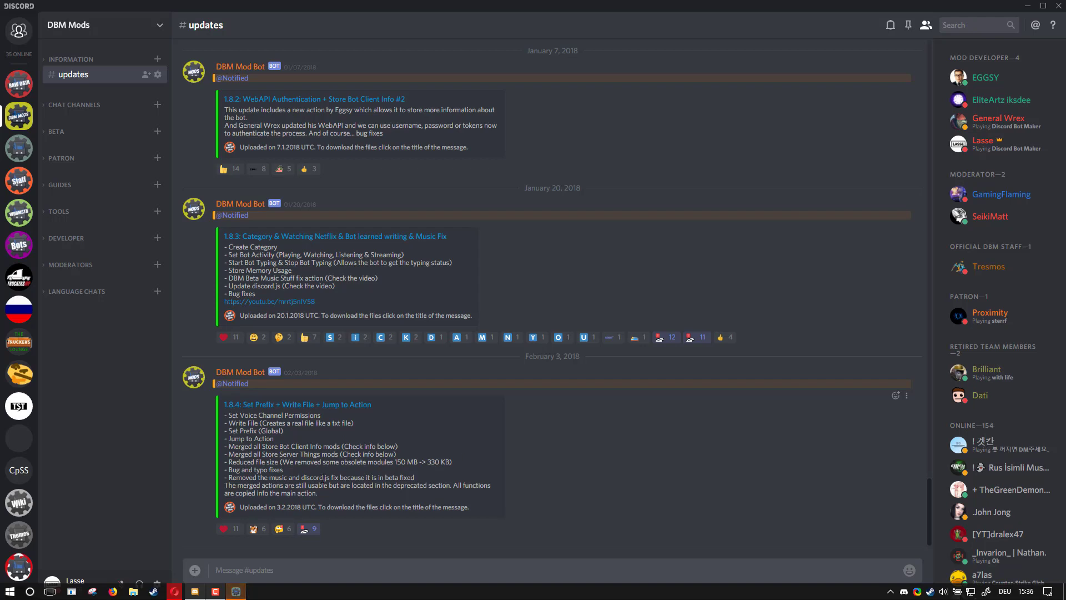
# - View the channels listed in the Beta category of the DBM Mods server
pyautogui.click(239, 596)
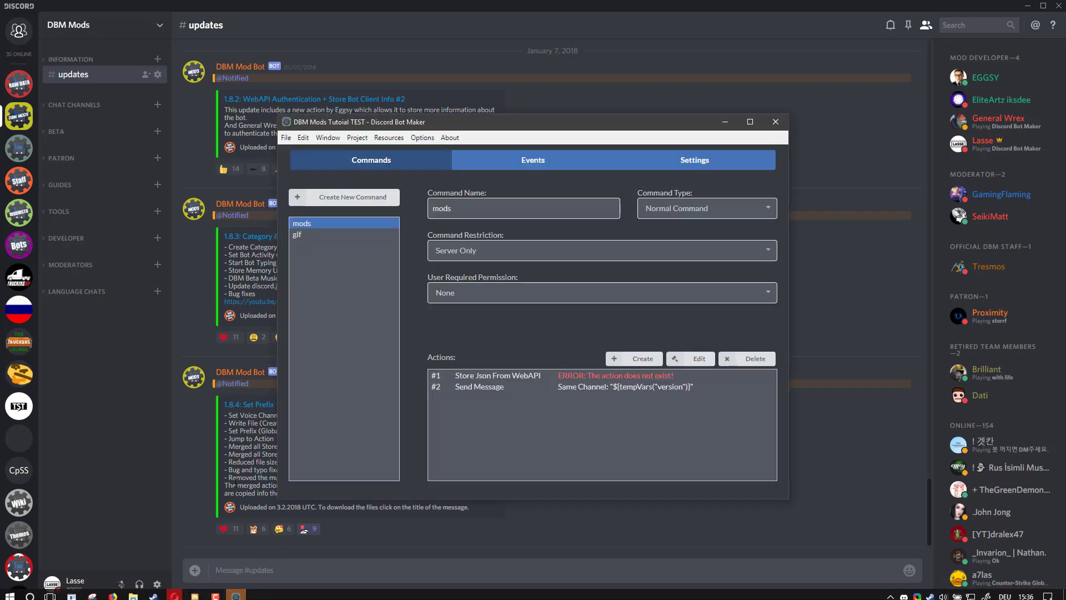
pyautogui.click(231, 478)
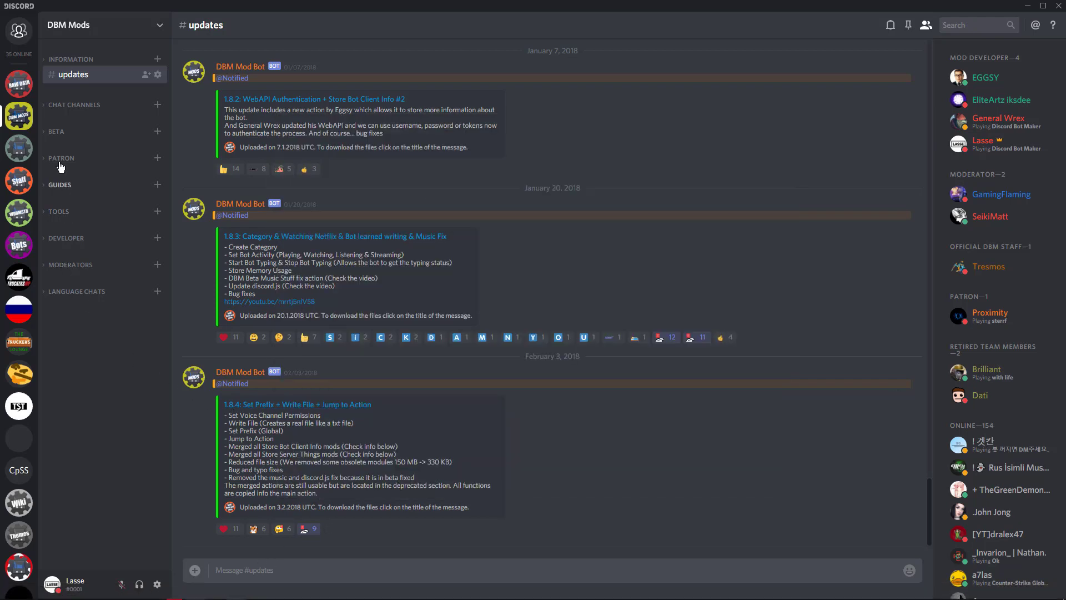
pyautogui.click(61, 132)
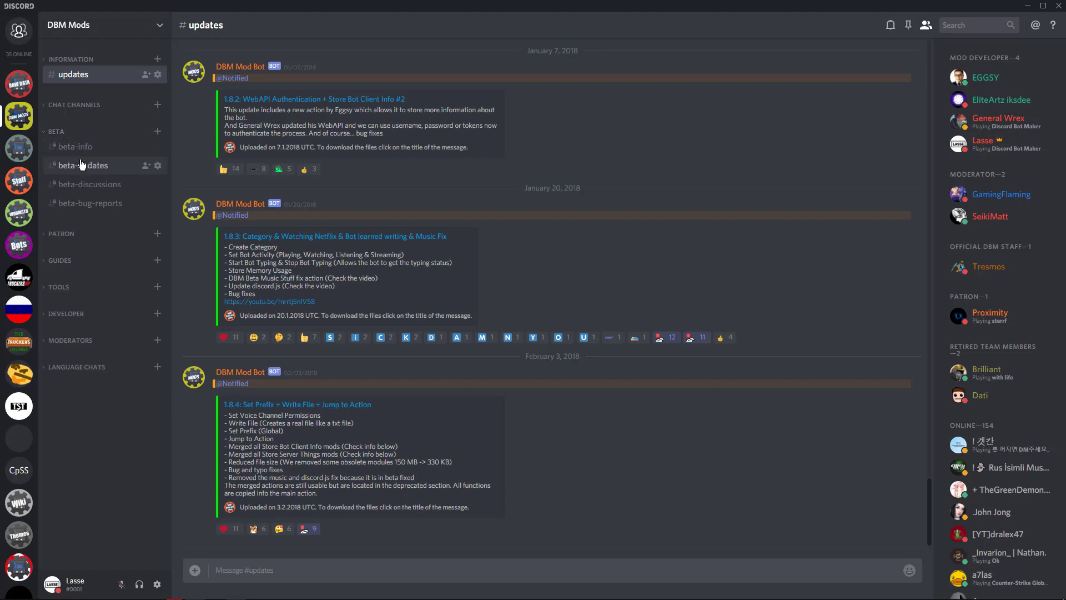
pyautogui.click(79, 133)
# - Open the bot-commands channel under Chat Channels and send the command !beta
pyautogui.click(93, 106)
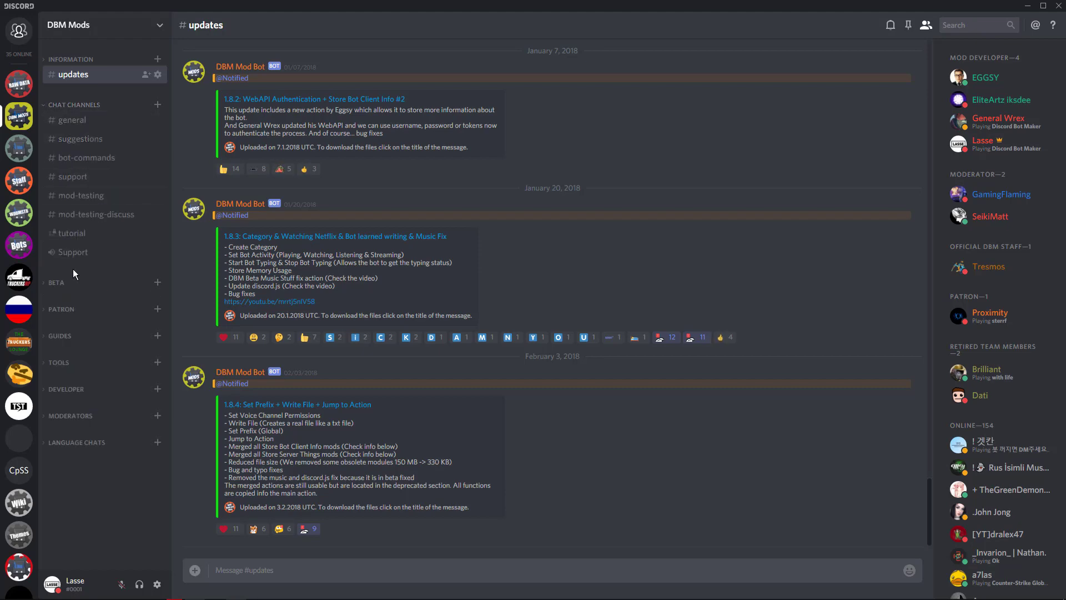
pyautogui.click(95, 163)
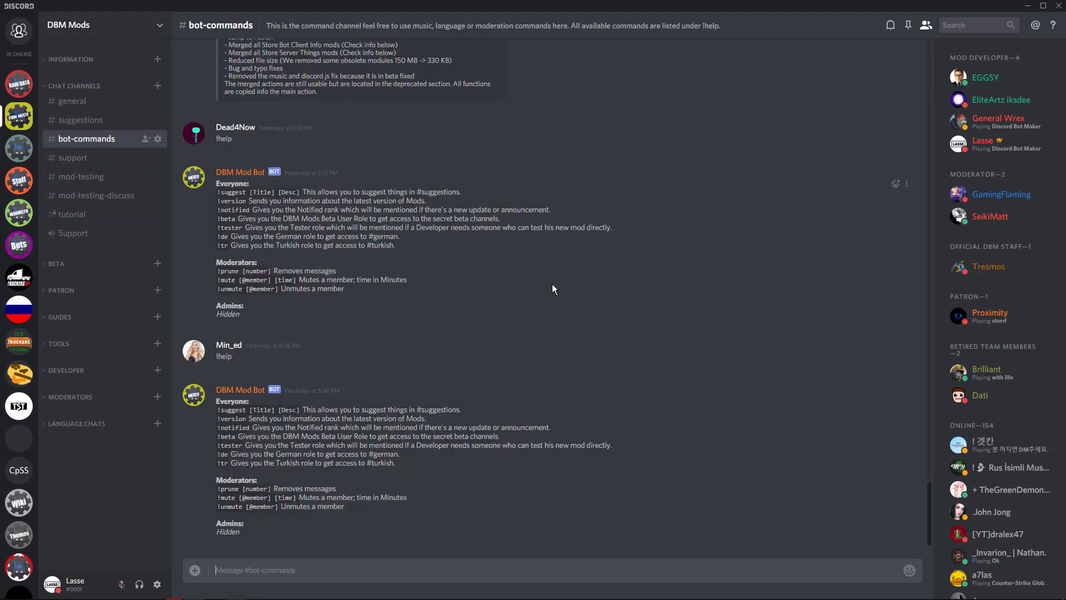
pyautogui.write('!beta')
pyautogui.press('Return')
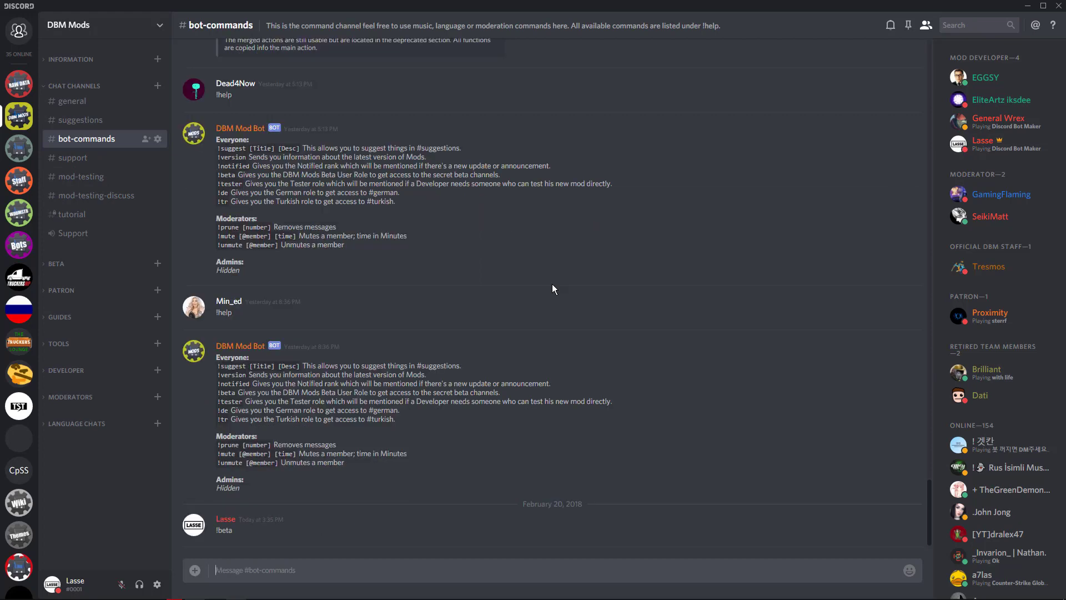
# - Check the roles on the sender's own profile card and send !beta in bot-commands again
pyautogui.click(225, 503)
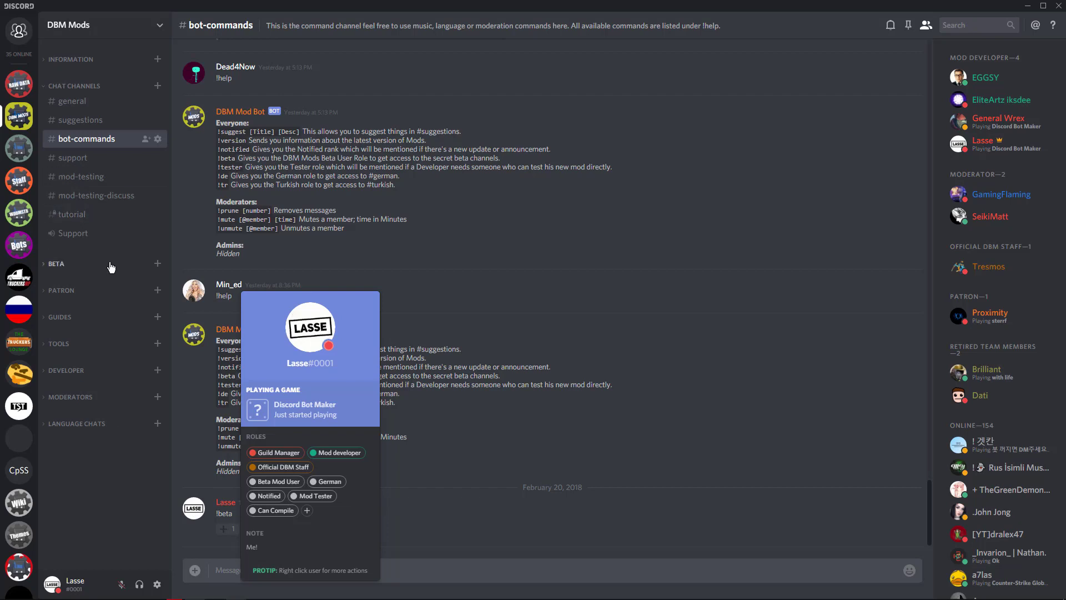
pyautogui.click(331, 568)
pyautogui.write('!beta')
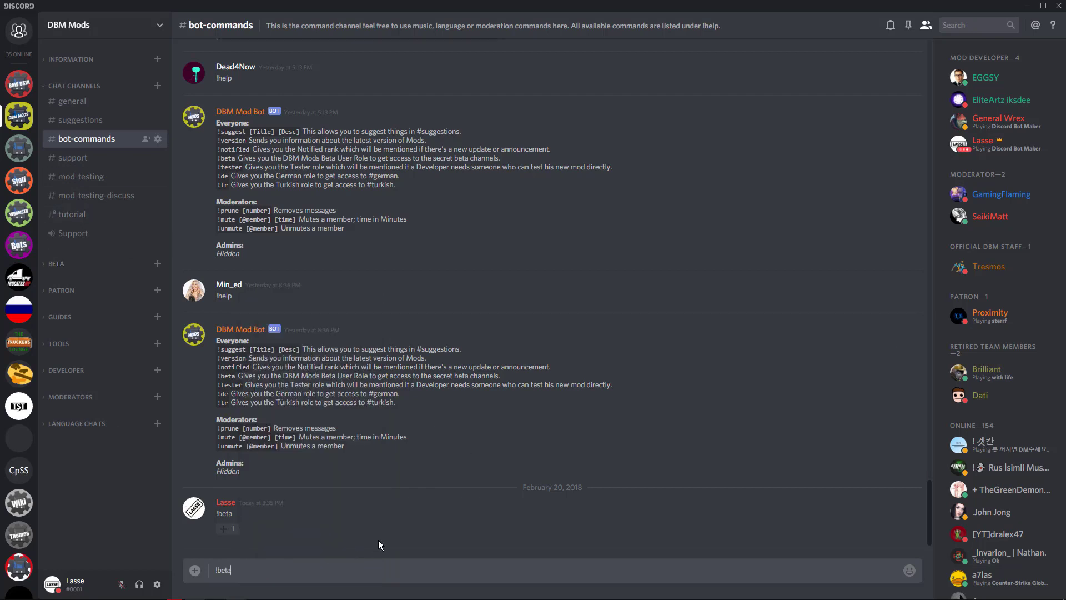
pyautogui.press('Return')
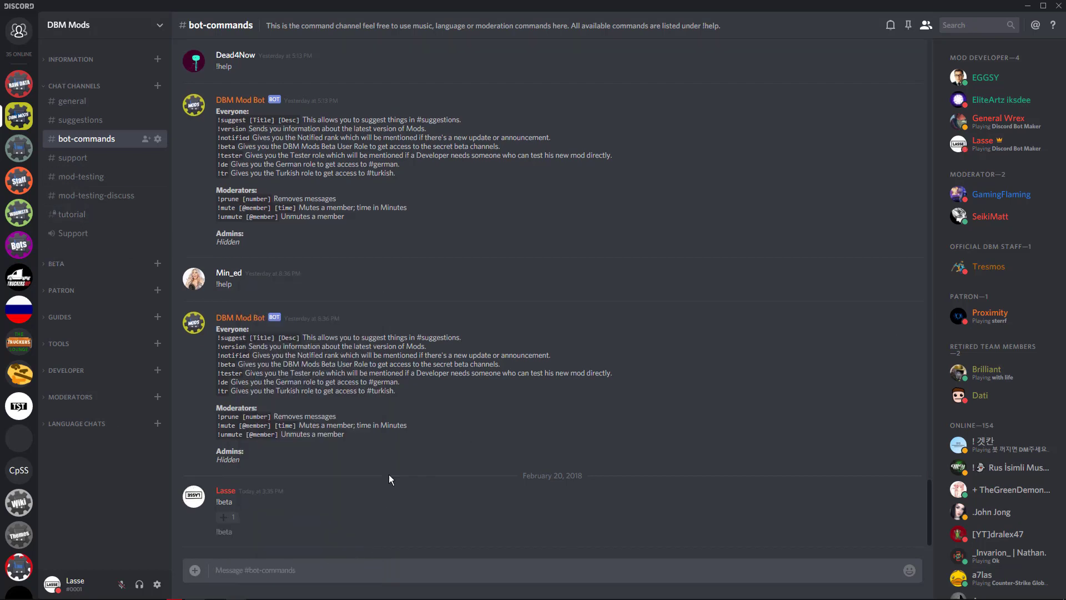
# - Collapse the Chat Channels category, expand the Beta category and open the beta-info channel
pyautogui.click(72, 87)
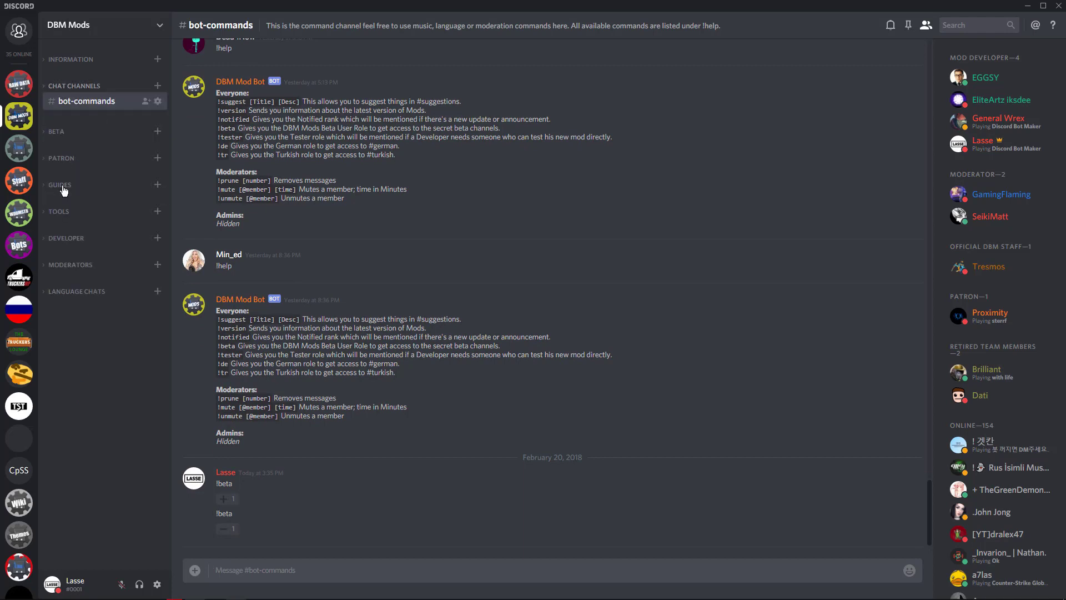
pyautogui.click(70, 132)
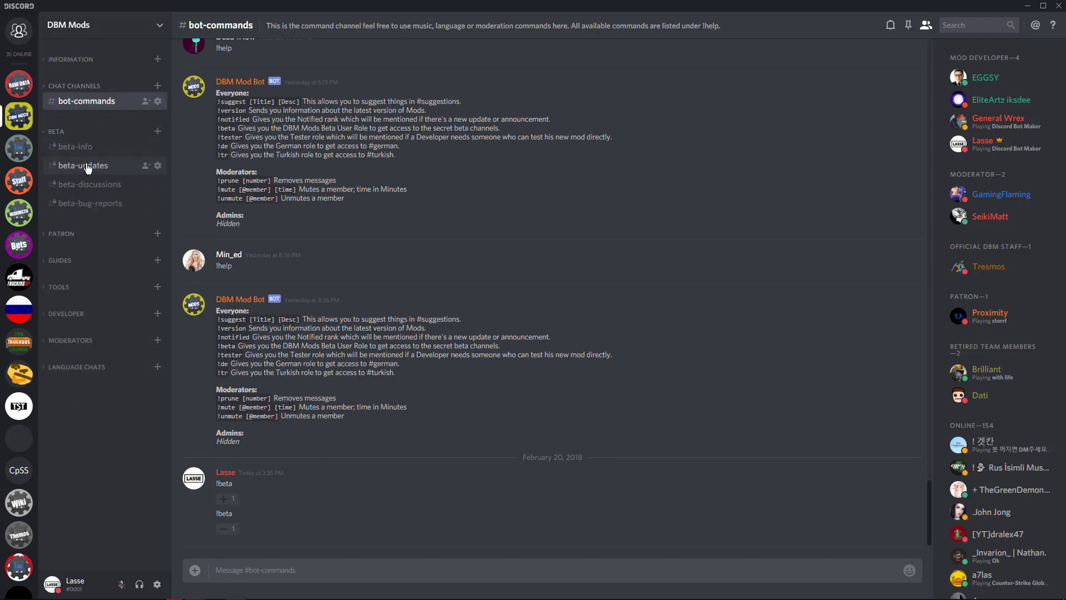
pyautogui.click(89, 147)
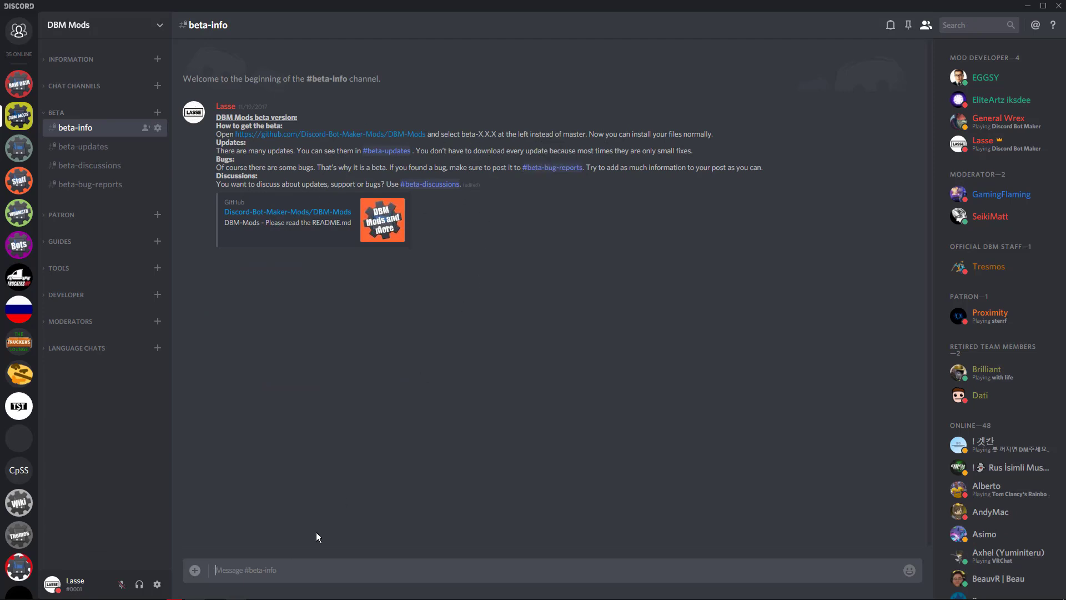
# - Review the recent posts in the beta-updates channel and open the GitHub comparison for the latest four beta-1.8.5 commits
pyautogui.click(81, 147)
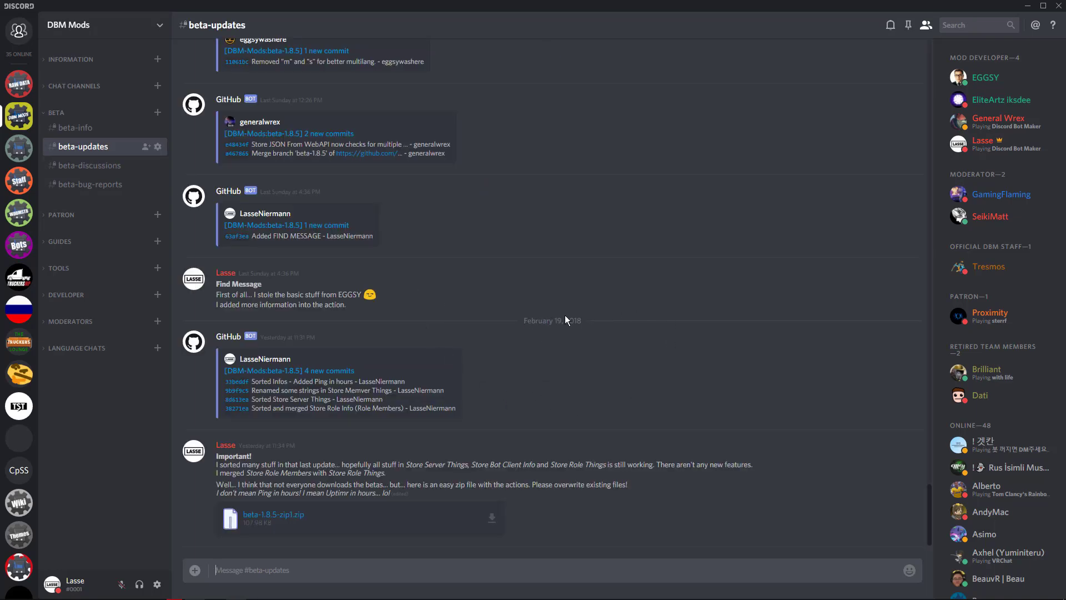
pyautogui.scroll(5, 565, 315)
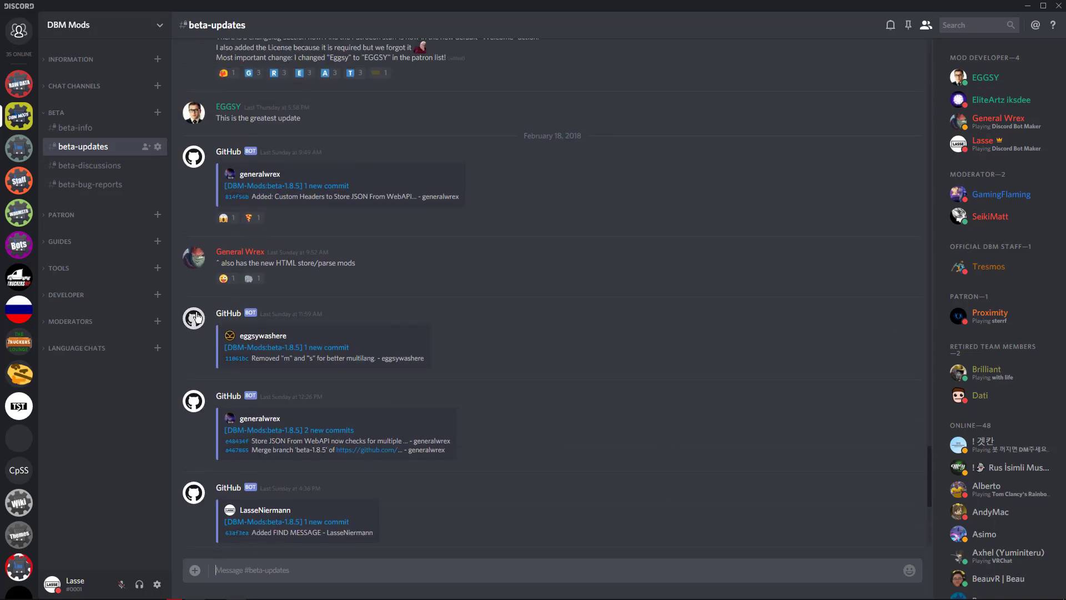
pyautogui.scroll(-3, 200, 321)
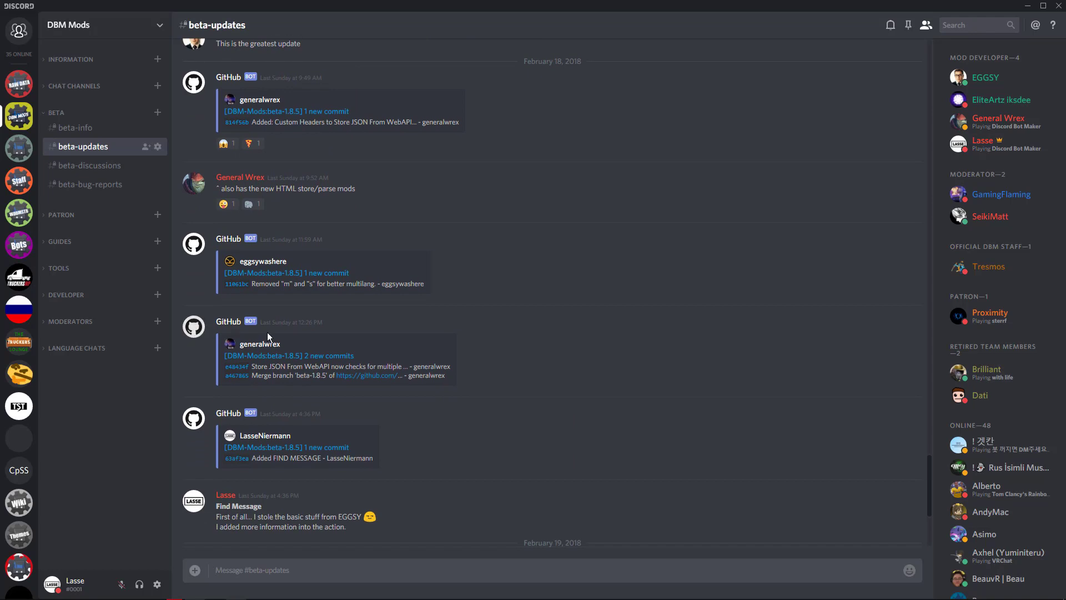
pyautogui.scroll(-8, 288, 336)
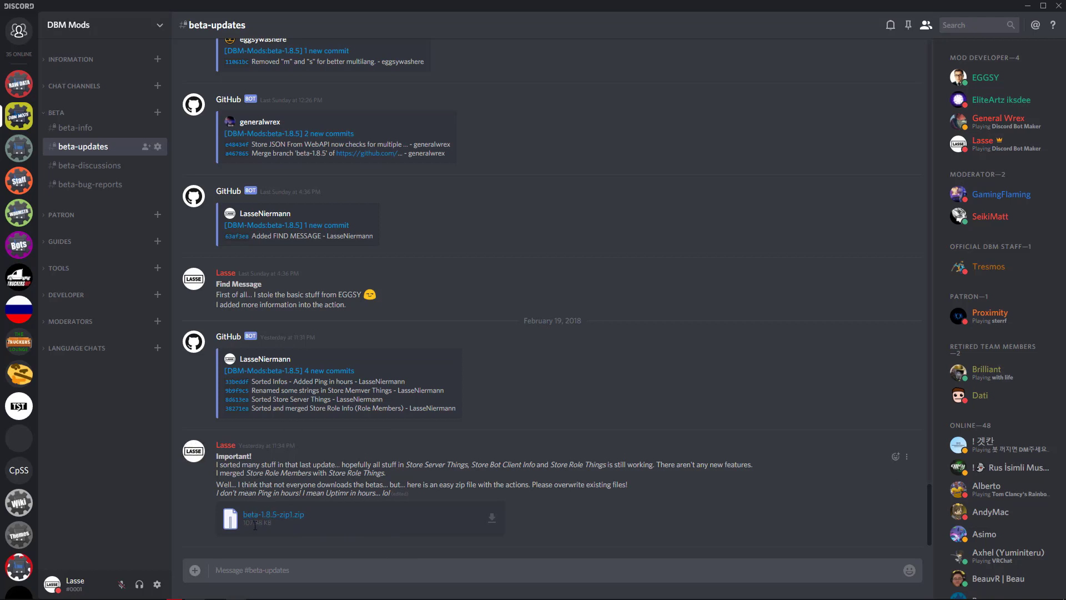
pyautogui.click(271, 371)
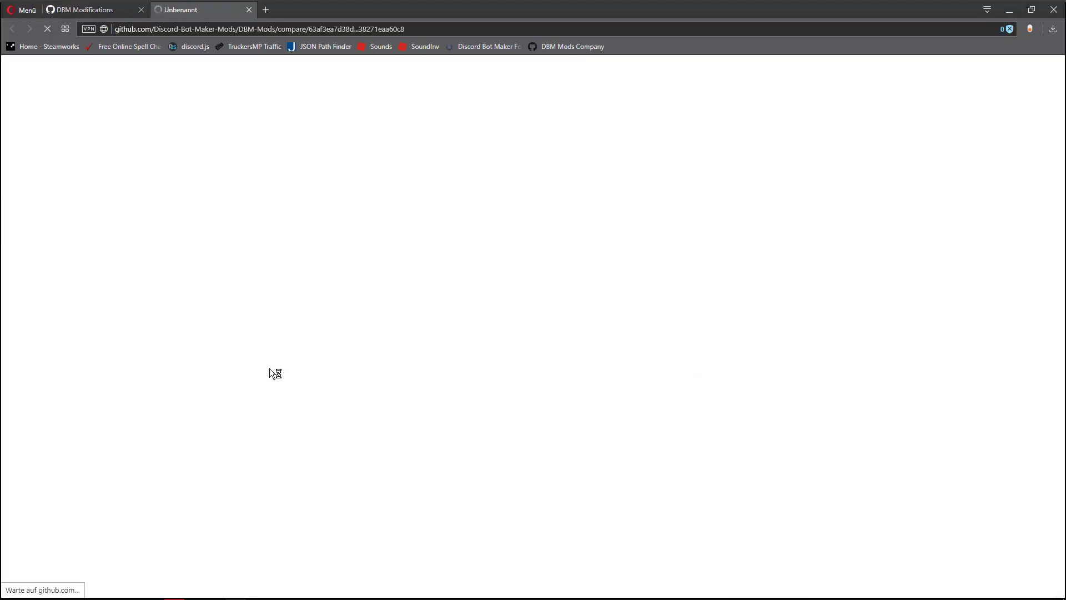
# - Switch to Discord Bot Maker and create a new command in the DBM Mods tutorial project
pyautogui.click(236, 592)
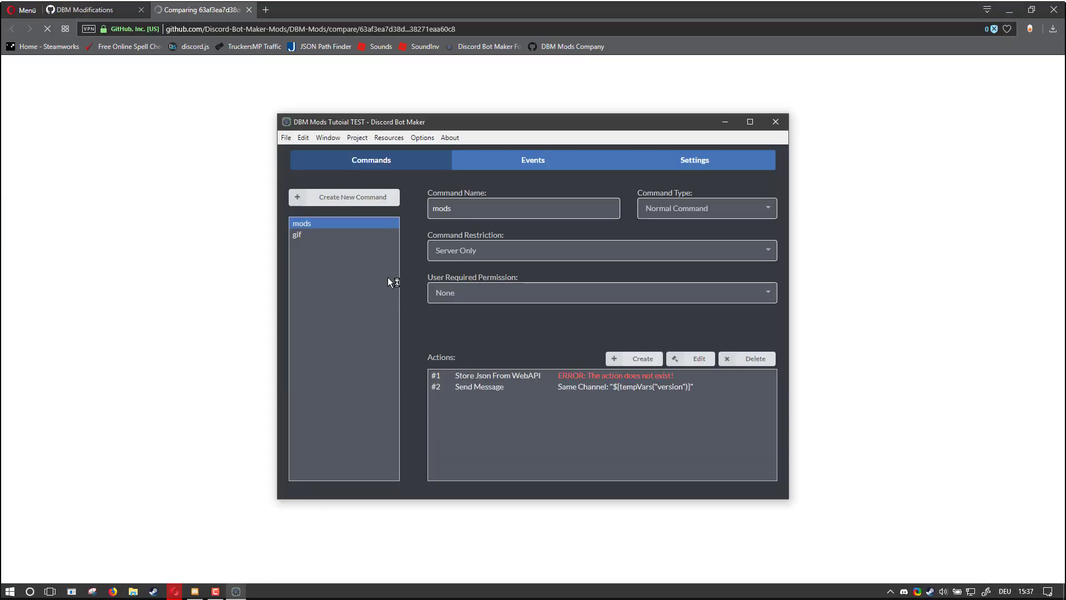
pyautogui.click(302, 234)
pyautogui.click(319, 203)
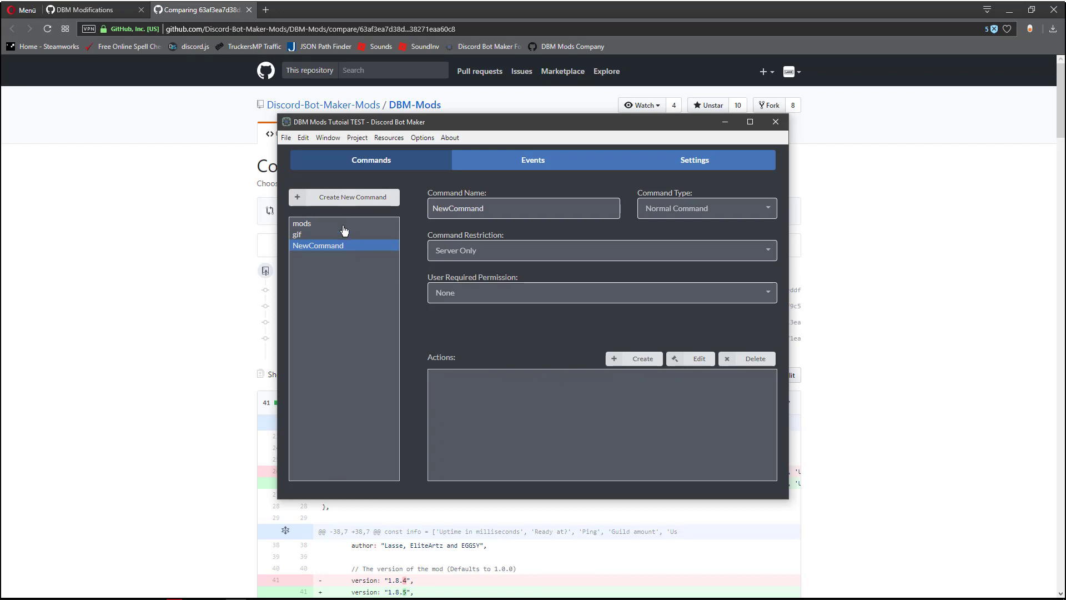
# - Browse the action categories available for the new command, including Messaging, without adding an action
pyautogui.click(311, 234)
pyautogui.click(303, 223)
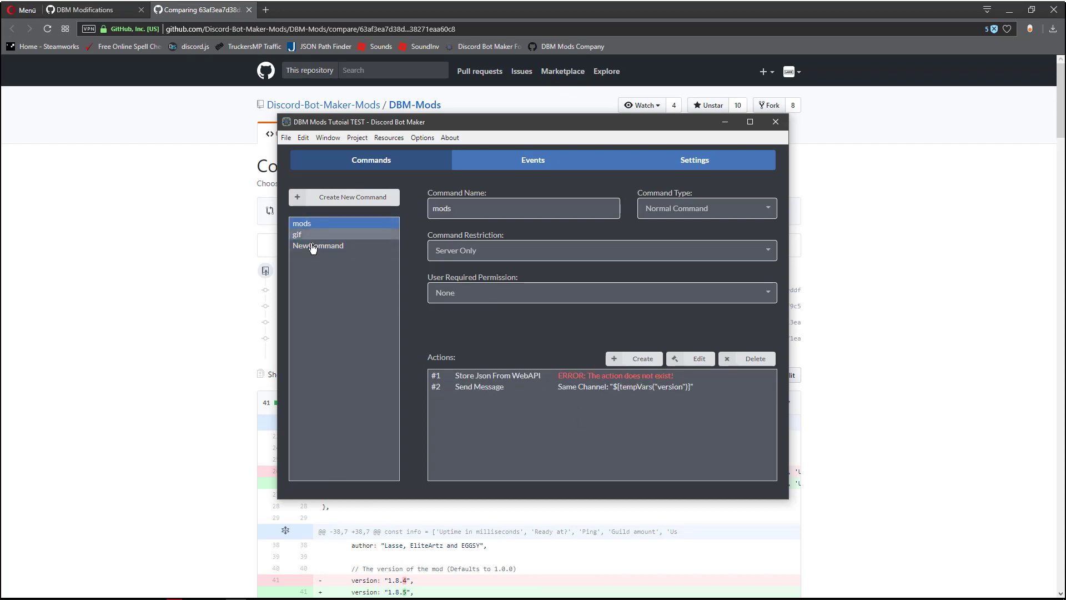
pyautogui.click(319, 245)
pyautogui.click(633, 358)
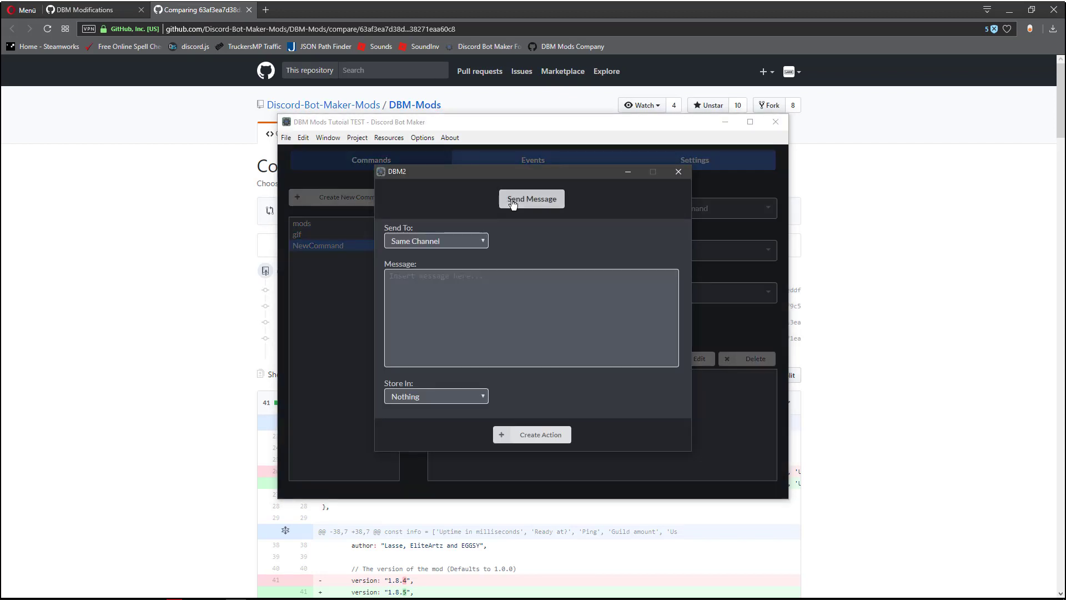
pyautogui.click(511, 204)
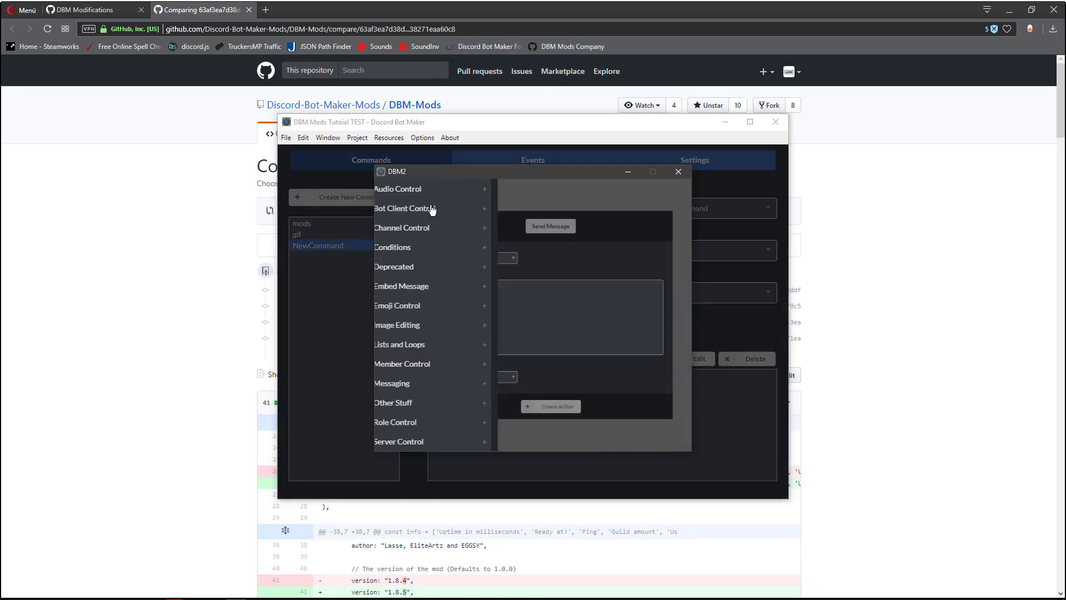
pyautogui.click(424, 383)
pyautogui.click(678, 171)
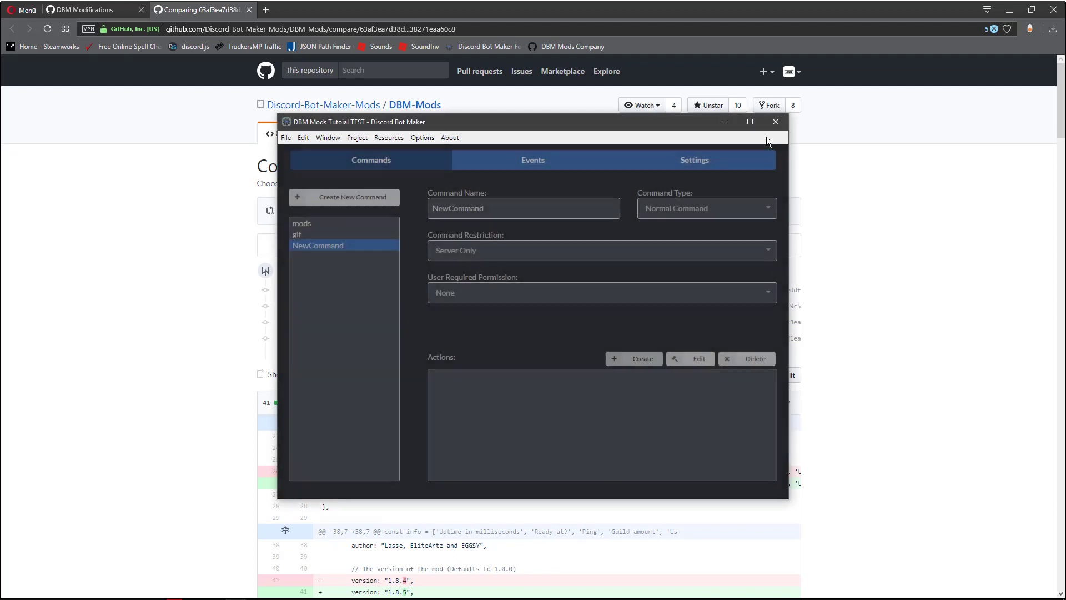
# - Close Discord Bot Maker and save the project
pyautogui.click(776, 122)
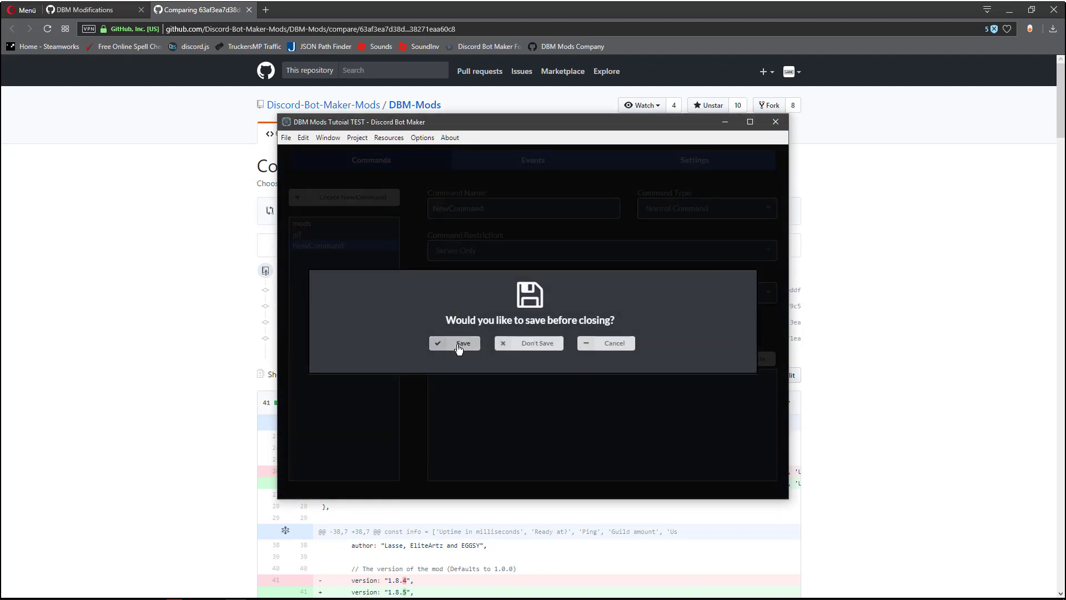
pyautogui.click(452, 342)
# - Examine the commit list and the changes to store_bot_client_info_MOD.js on the GitHub comparison page
pyautogui.scroll(-1, 192, 331)
pyautogui.scroll(2, 211, 294)
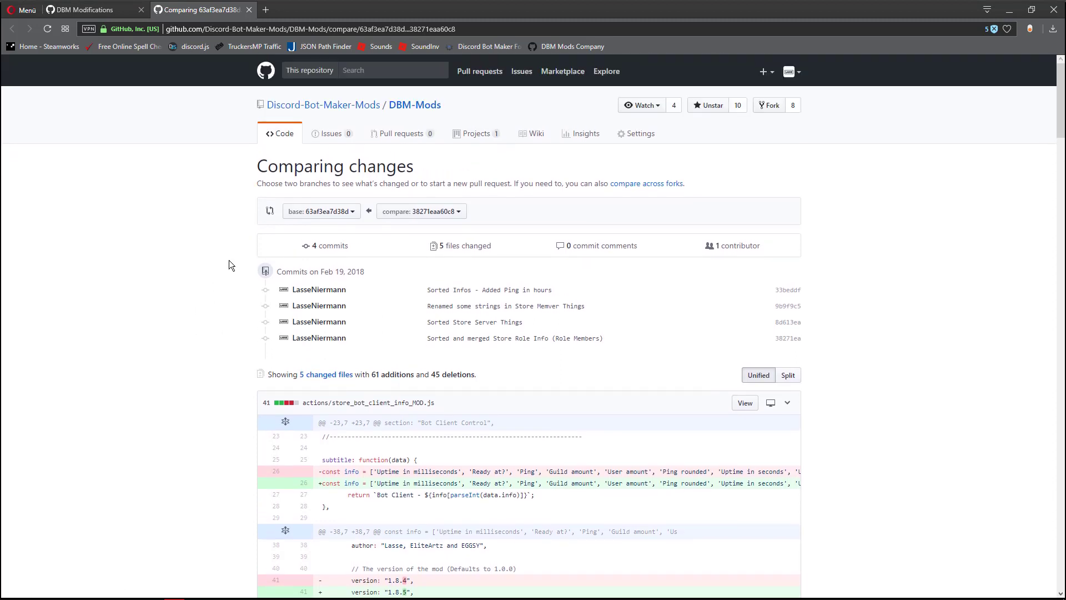
pyautogui.moveTo(260, 169); pyautogui.dragTo(436, 166)
pyautogui.click(437, 166)
pyautogui.scroll(-3, 515, 354)
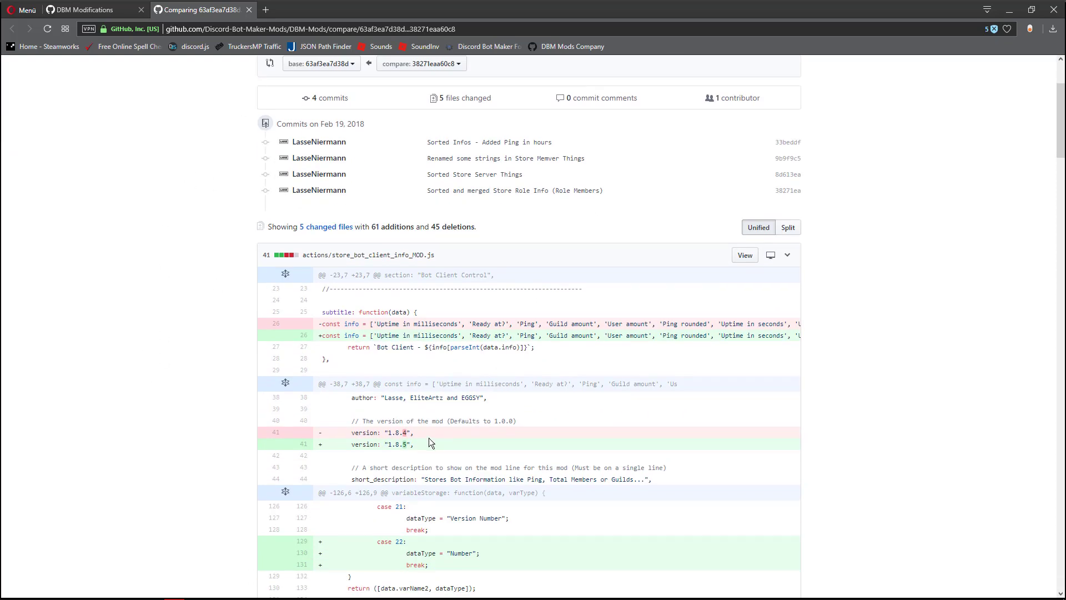
pyautogui.scroll(-6, 416, 445)
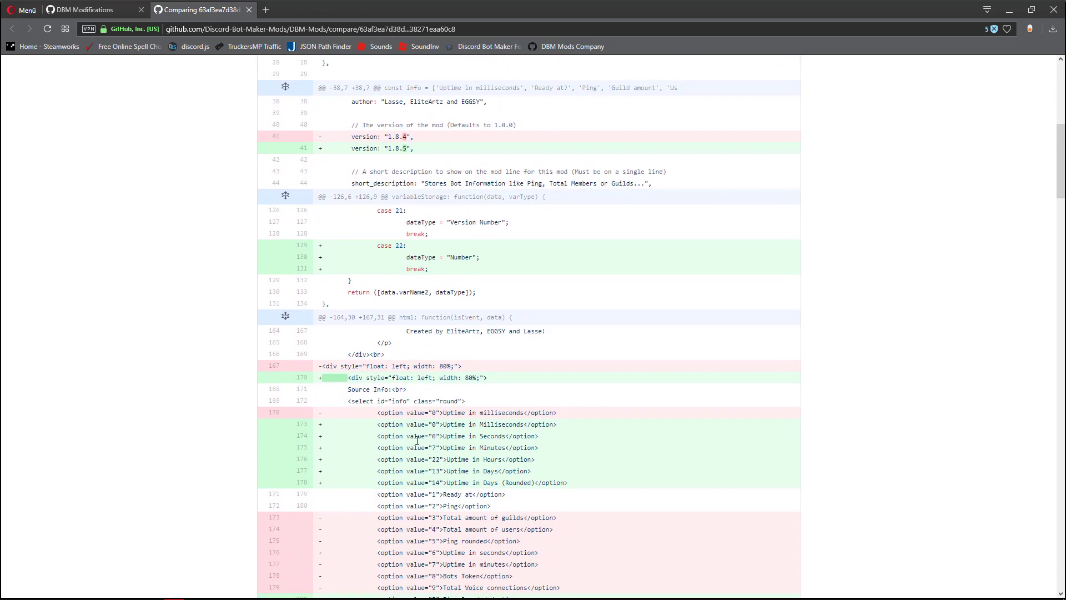
pyautogui.scroll(-6, 439, 481)
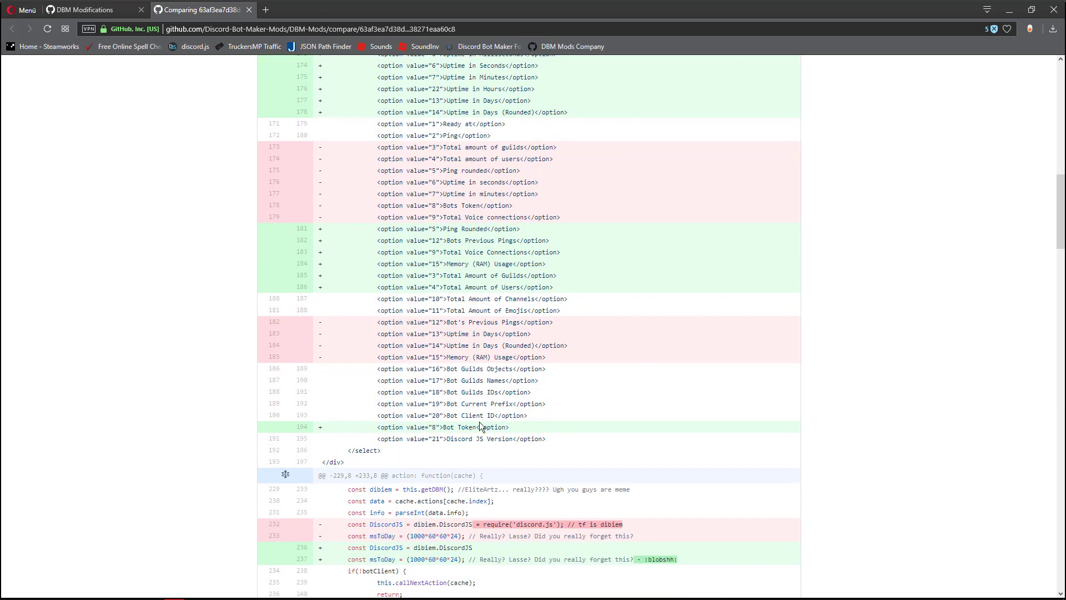
pyautogui.scroll(3, 480, 426)
pyautogui.scroll(-8, 478, 422)
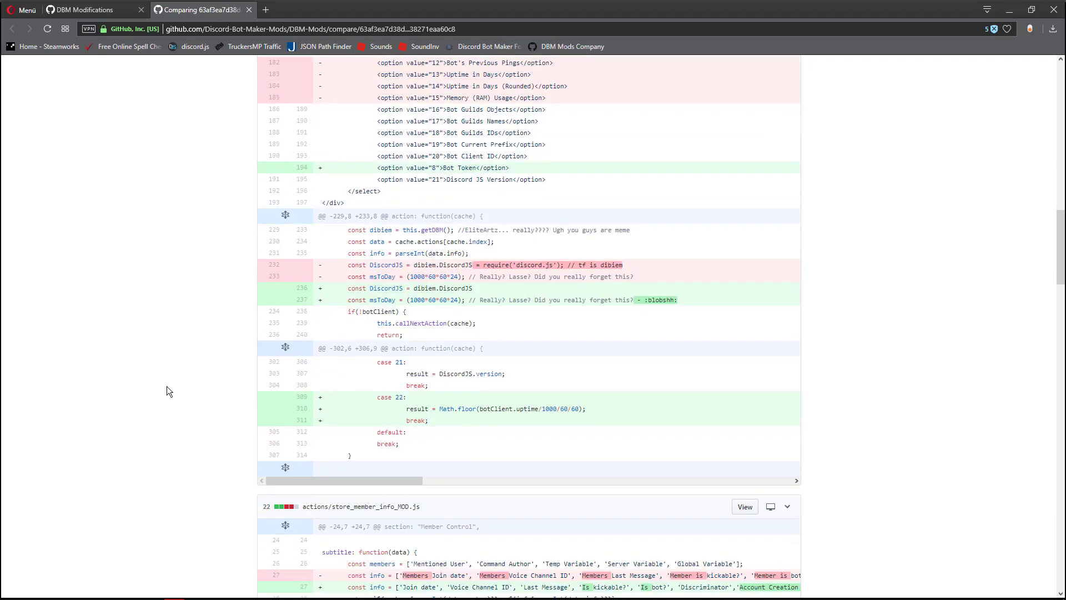
# - Examine the renamed member info options in the changes to store_member_info_MOD.js
pyautogui.scroll(-3, 166, 389)
pyautogui.scroll(-5, 185, 385)
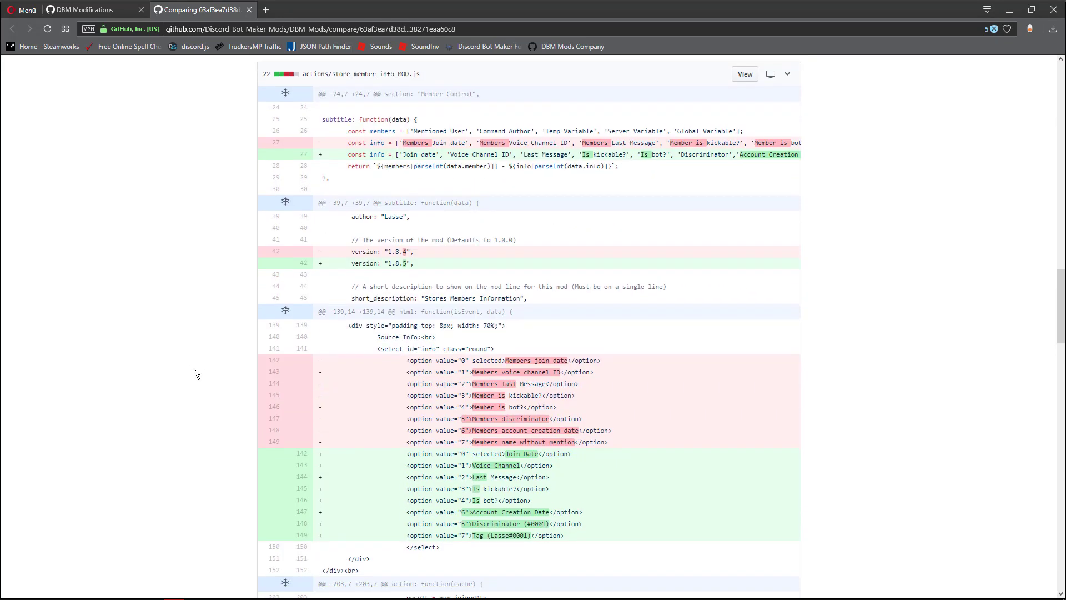
pyautogui.scroll(-1, 194, 368)
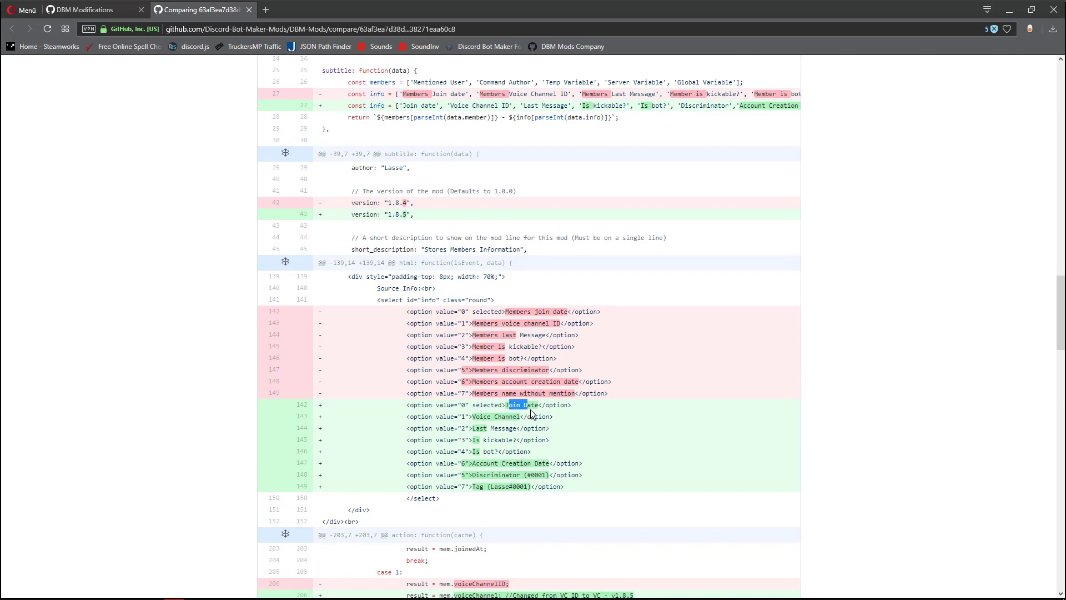
pyautogui.moveTo(531, 409); pyautogui.dragTo(542, 414)
pyautogui.click(552, 412)
pyautogui.moveTo(567, 313); pyautogui.dragTo(520, 313)
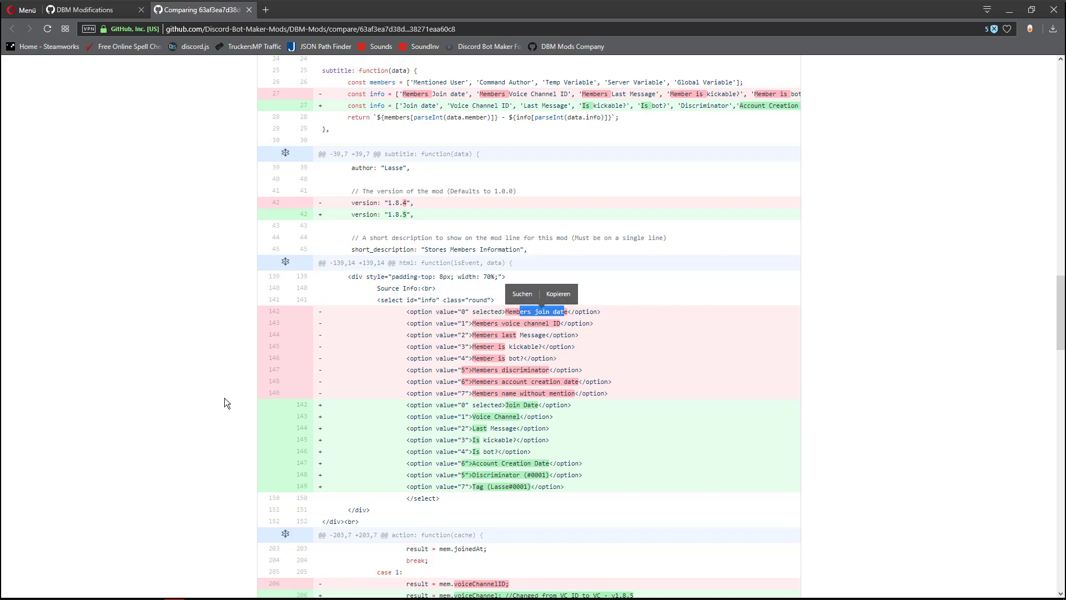
pyautogui.click(217, 395)
pyautogui.scroll(-5, 115, 357)
pyautogui.middleClick(192, 416)
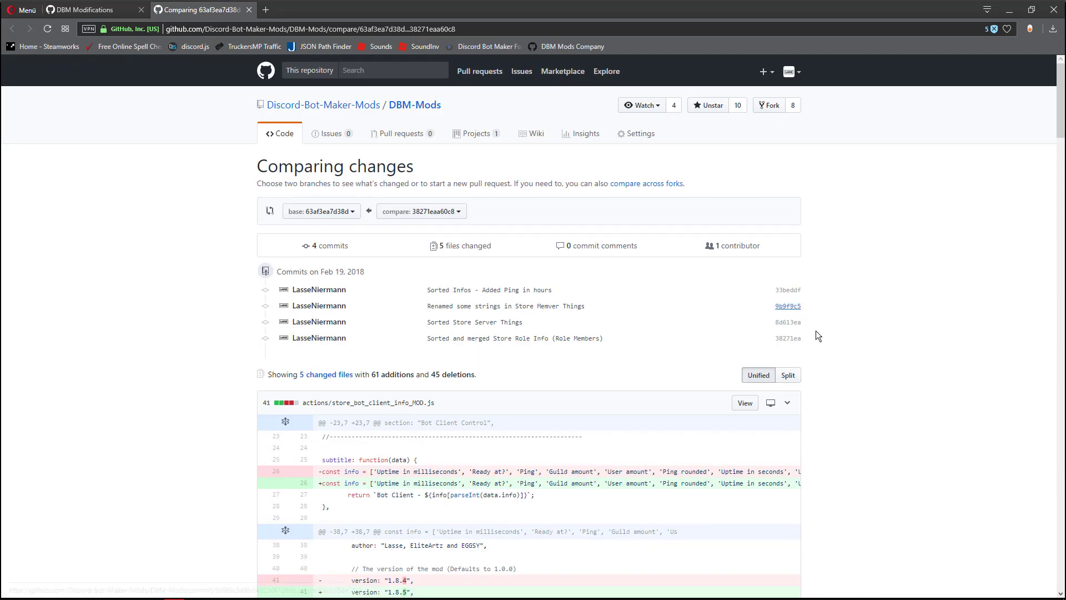
# - Open the DBM-Mods repository's main code page and switch it to the beta-1.8.5 branch
pyautogui.click(273, 139)
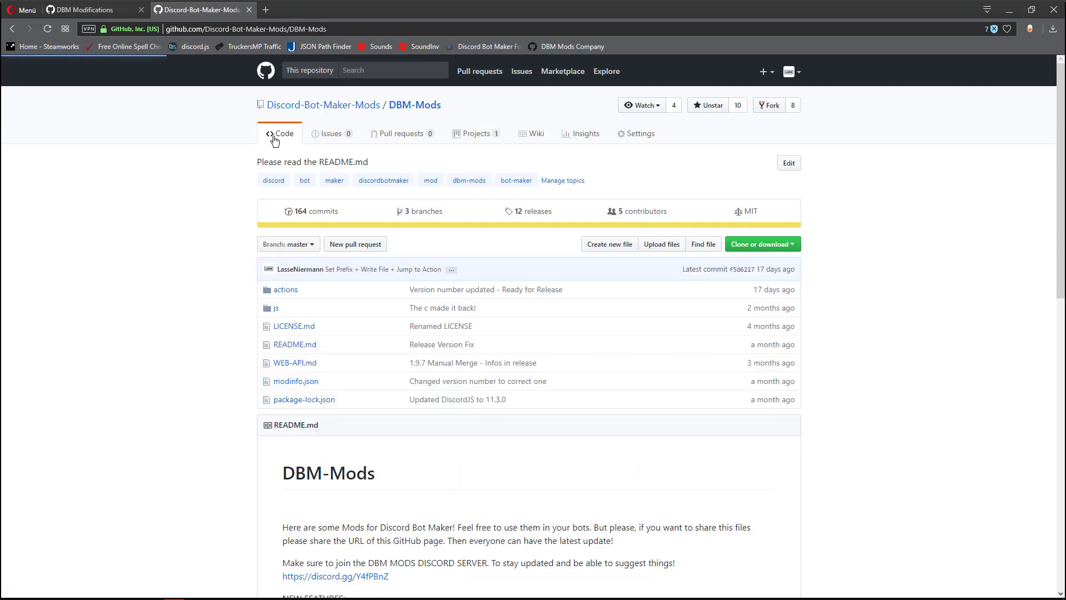
pyautogui.click(308, 245)
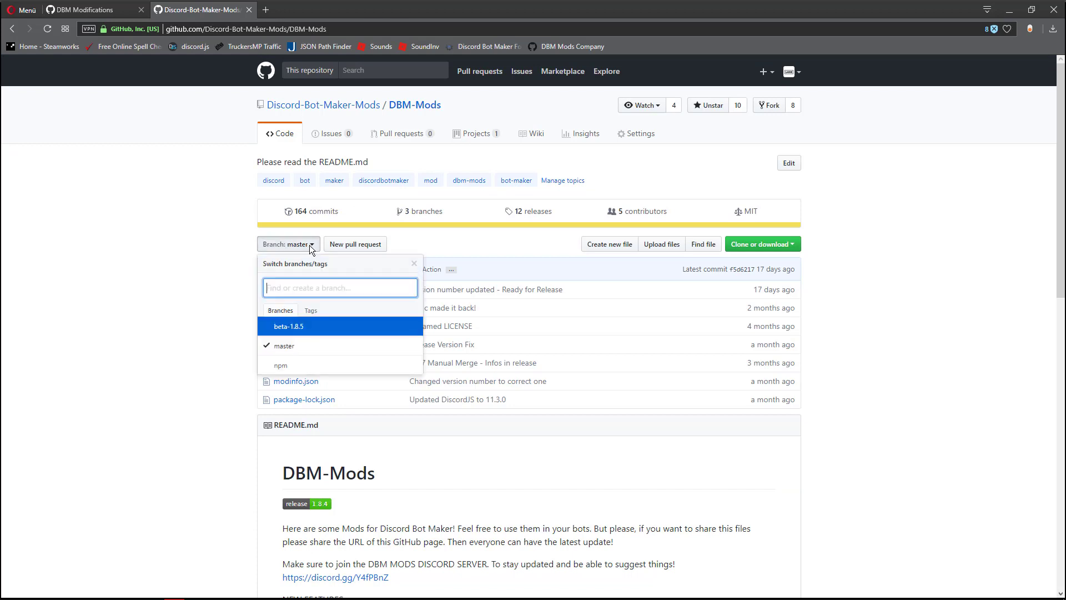
pyautogui.click(309, 329)
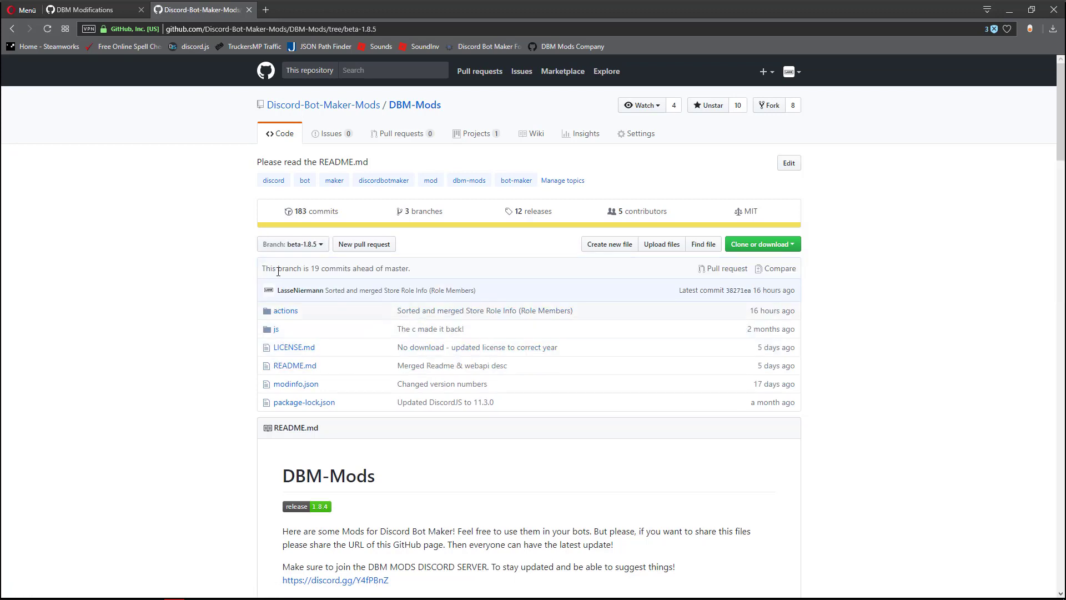
# - Point out the branch's commit status relative to master and download the beta-1.8.5 branch as a ZIP
pyautogui.moveTo(266, 269); pyautogui.dragTo(415, 268)
pyautogui.click(293, 271)
pyautogui.click(415, 268)
pyautogui.click(765, 251)
pyautogui.click(751, 330)
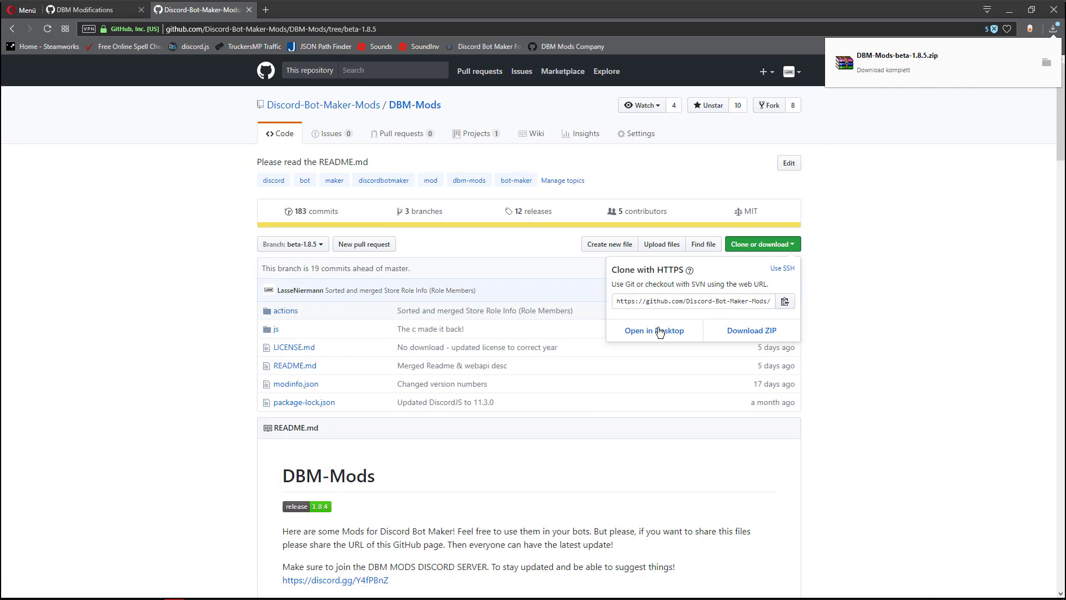
# - Open the downloaded DBM-Mods-beta-1.8.5.zip in WinRAR and enter its actions folder
pyautogui.click(902, 55)
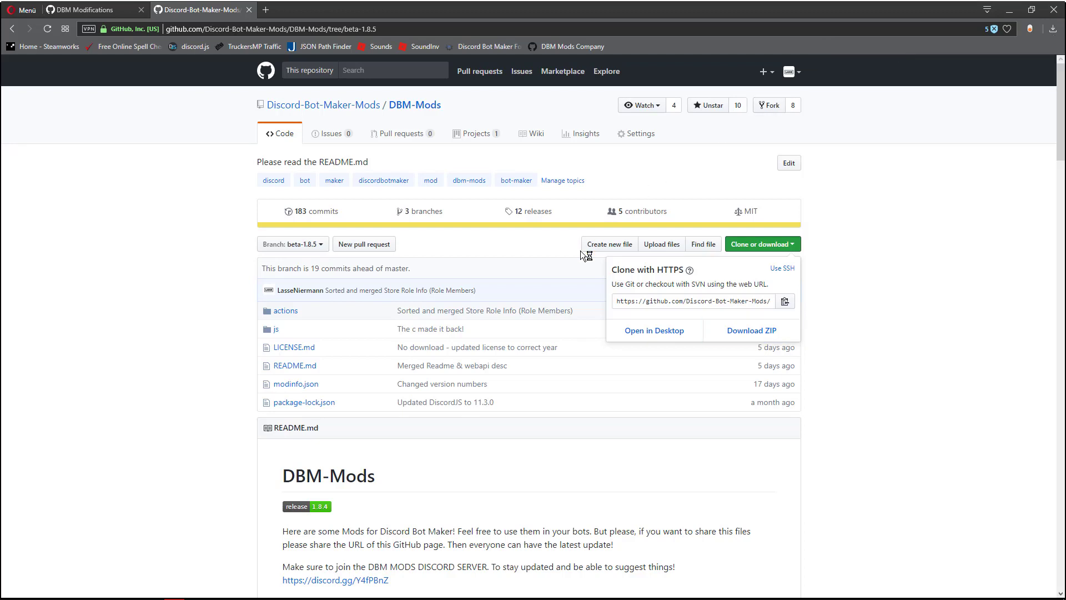
pyautogui.doubleClick(221, 204)
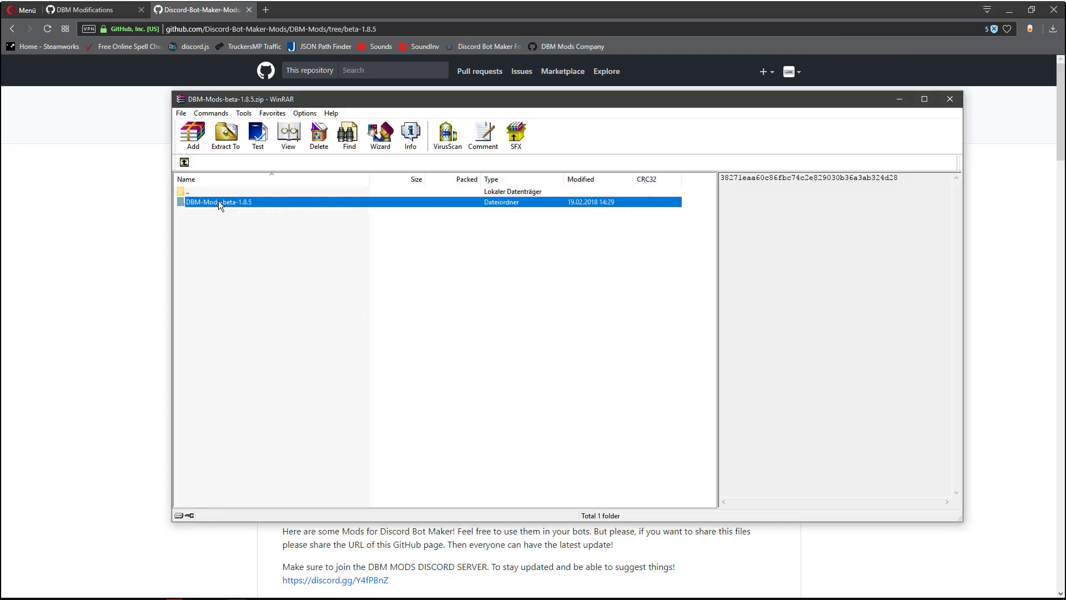
pyautogui.moveTo(239, 282); pyautogui.dragTo(257, 303)
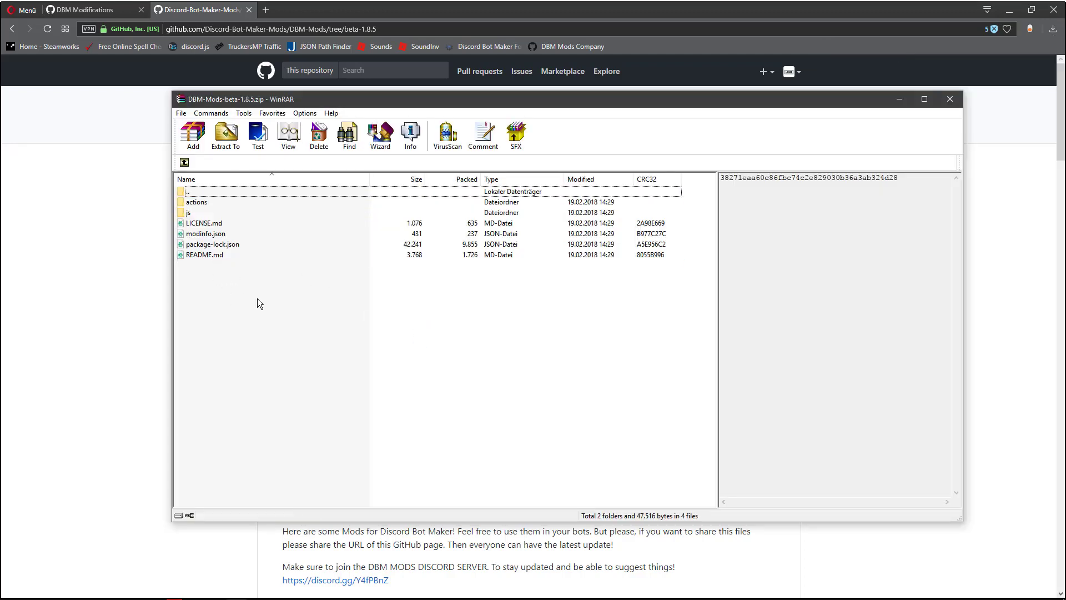
pyautogui.moveTo(240, 594)
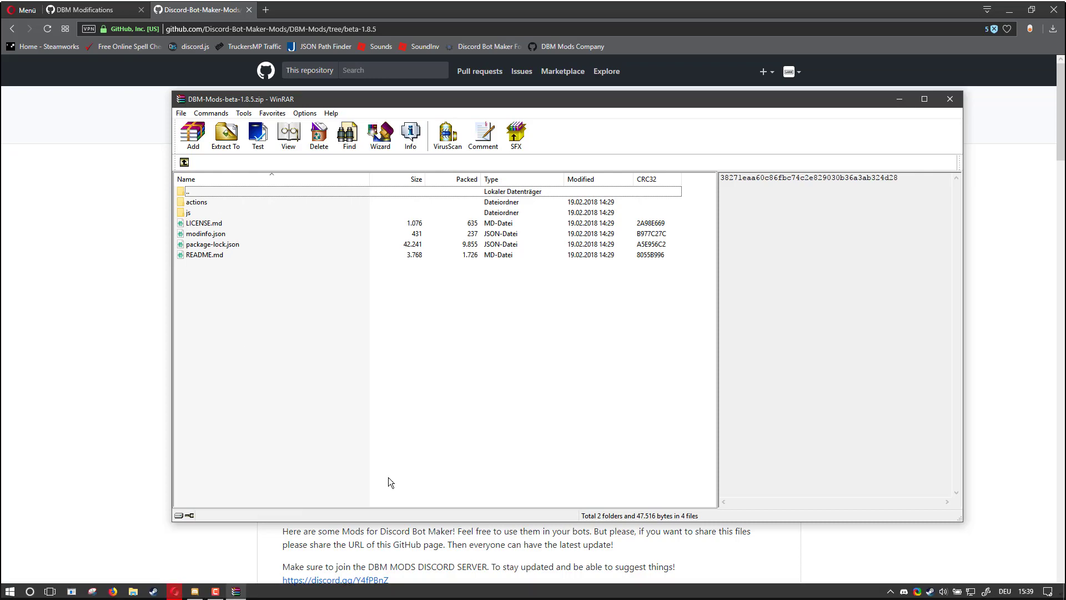
pyautogui.click(194, 216)
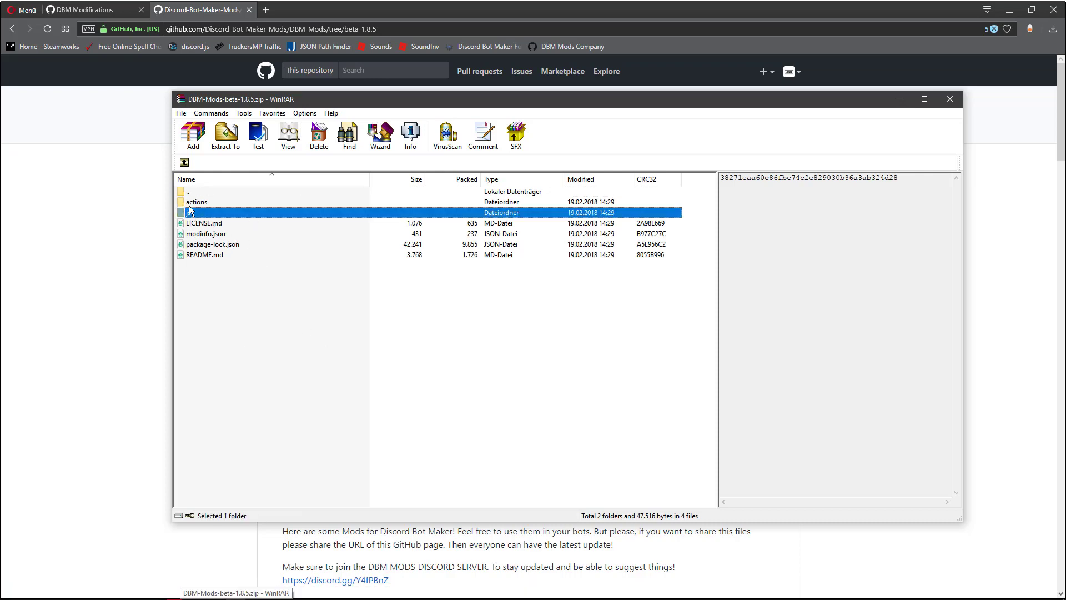
pyautogui.doubleClick(189, 211)
# - Look through the mod files in the archive's actions folder
pyautogui.scroll(-6, 244, 344)
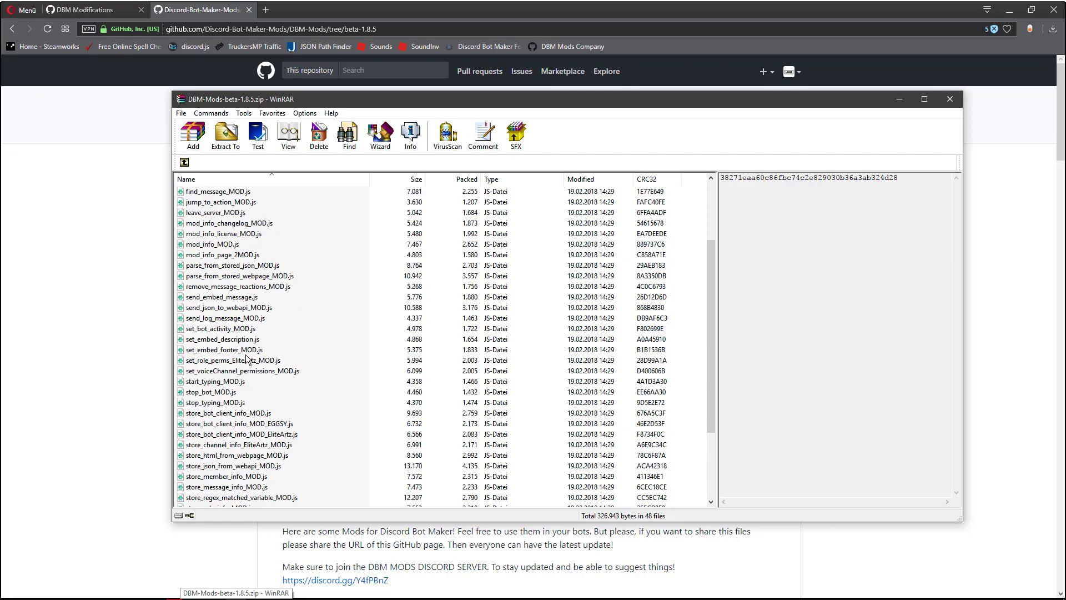
pyautogui.scroll(-3, 247, 358)
pyautogui.scroll(7, 261, 389)
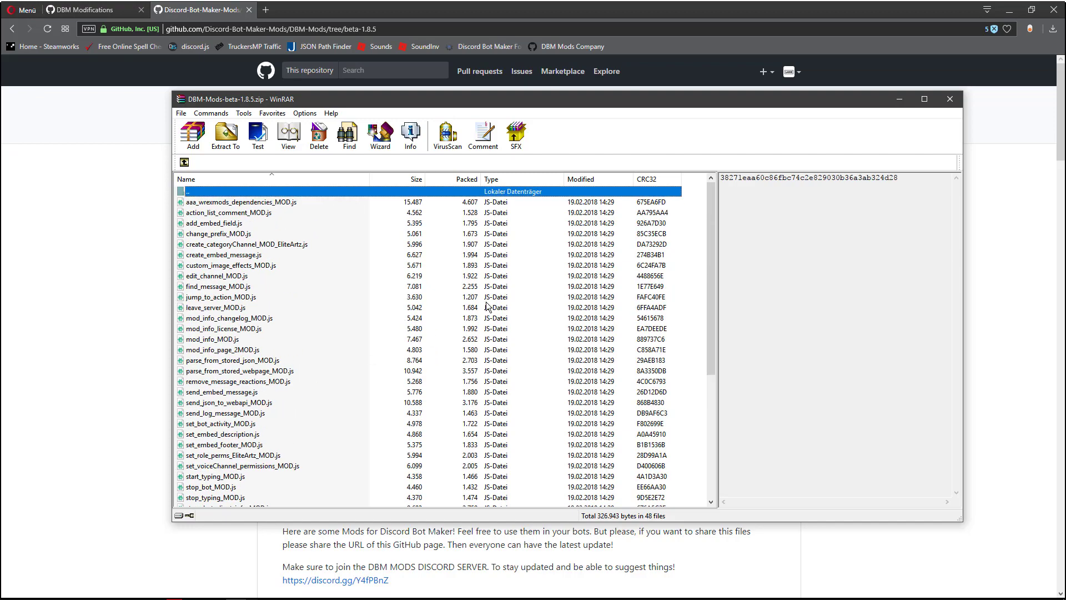
pyautogui.click(606, 331)
pyautogui.scroll(-6, 578, 322)
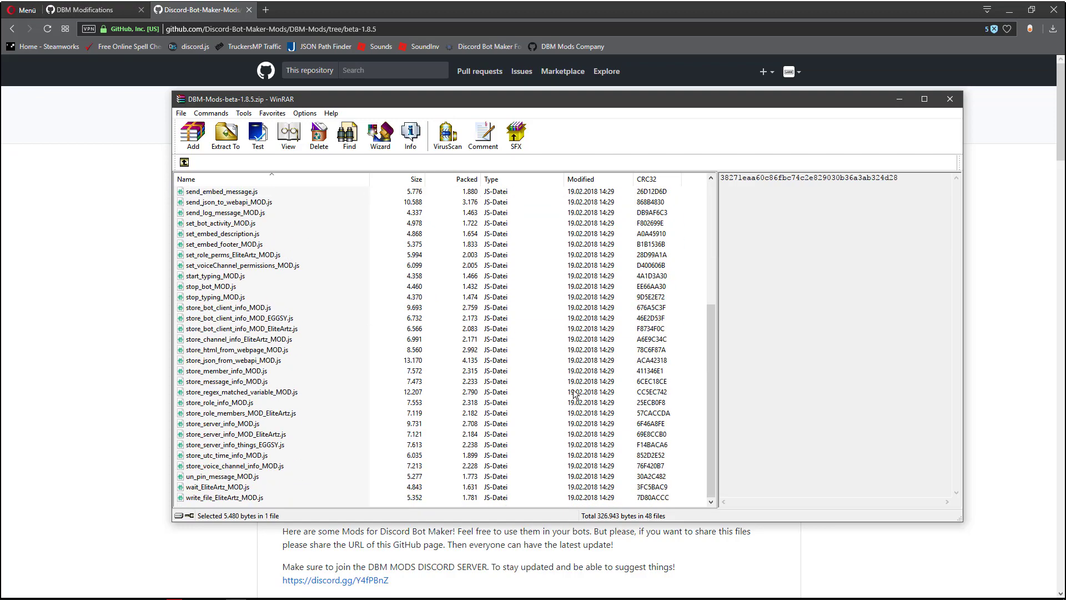
pyautogui.scroll(6, 579, 331)
pyautogui.click(411, 309)
# - Launch Discord Bot Maker and open its actions folder in File Explorer
pyautogui.moveTo(351, 593)
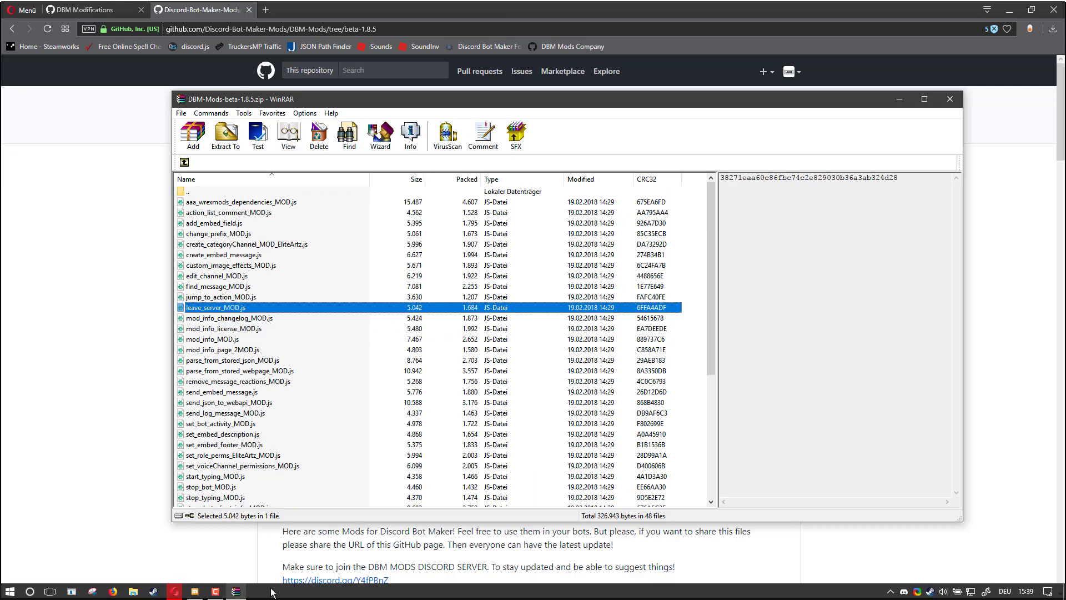
pyautogui.rightClick(931, 591)
pyautogui.click(951, 431)
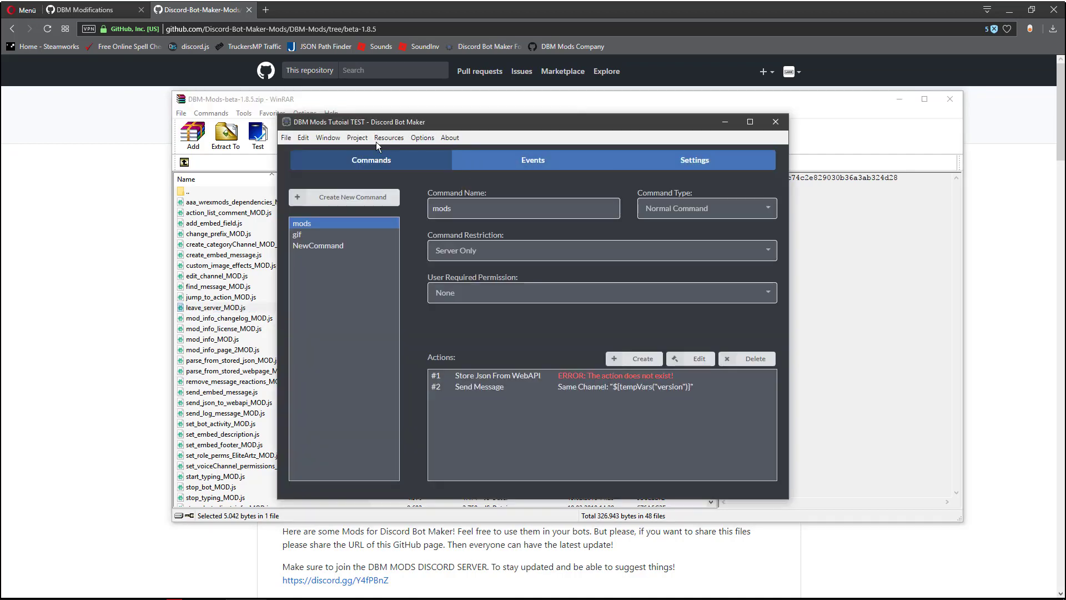
pyautogui.click(360, 139)
pyautogui.click(369, 250)
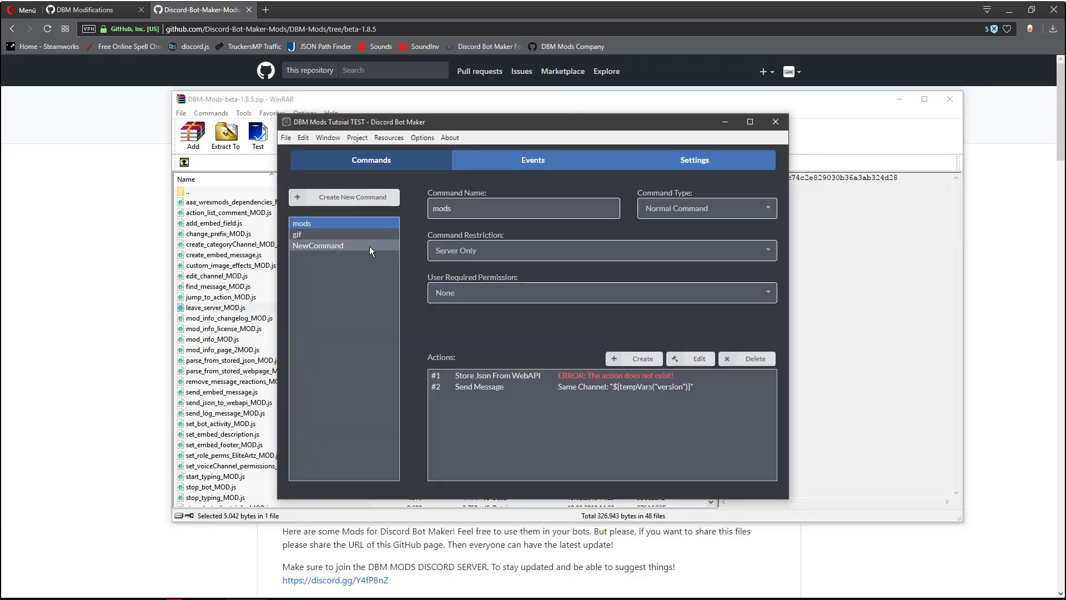
# - Copy all files from the archive's actions folder into Discord Bot Maker's actions folder, replacing the existing files
pyautogui.scroll(-20, 252, 319)
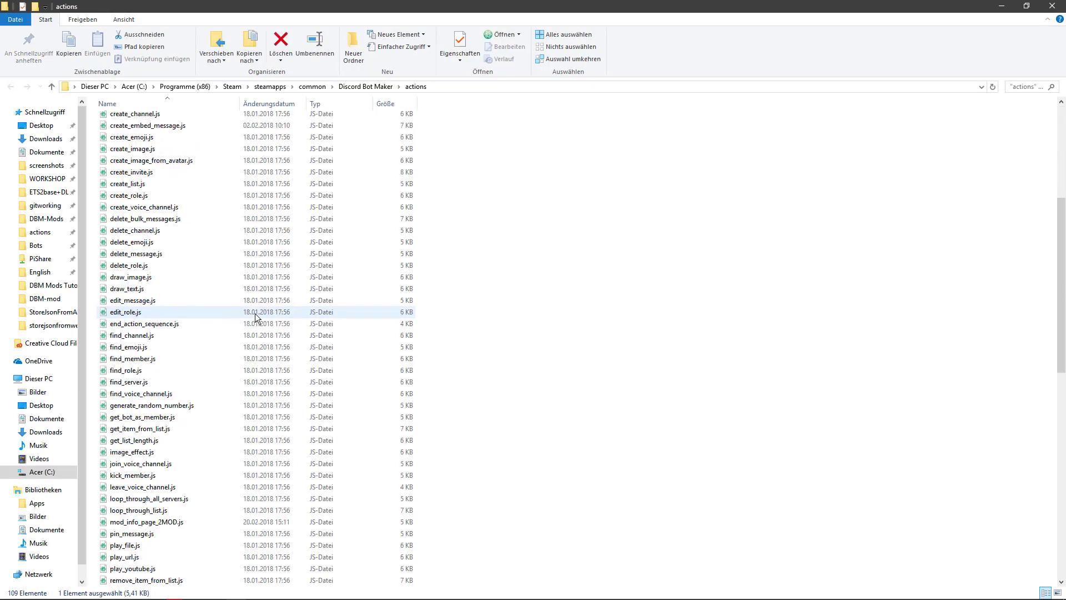
pyautogui.click(189, 198)
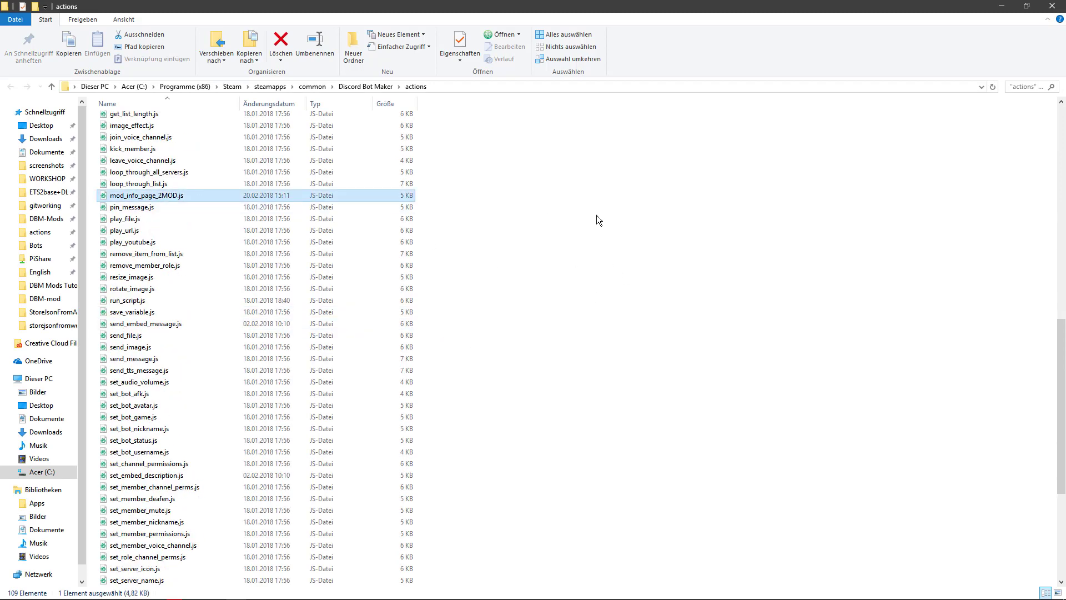
pyautogui.scroll(-6, 554, 435)
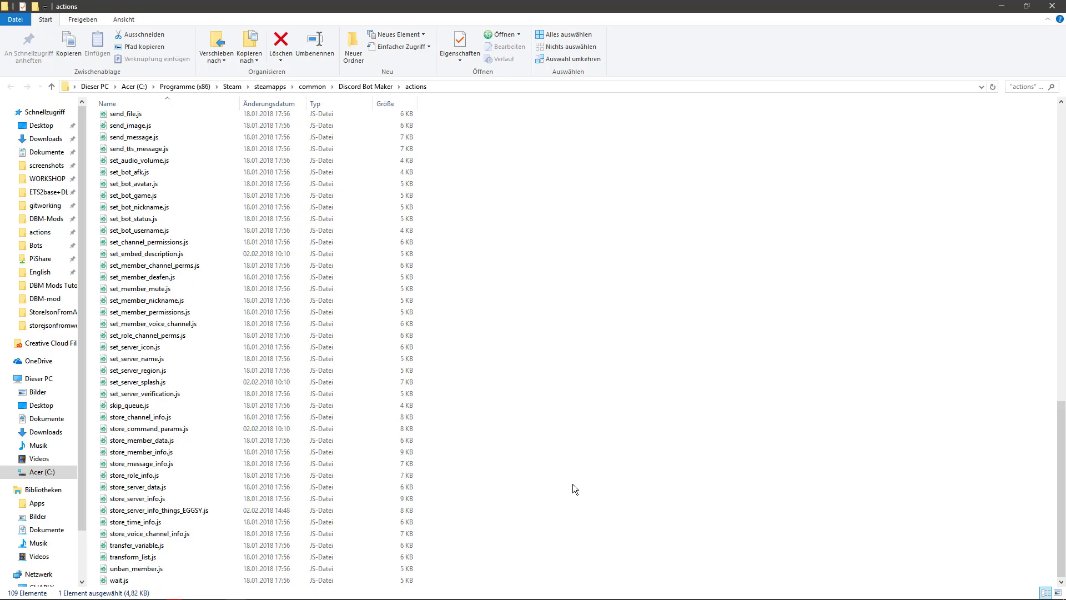
pyautogui.scroll(10, 178, 494)
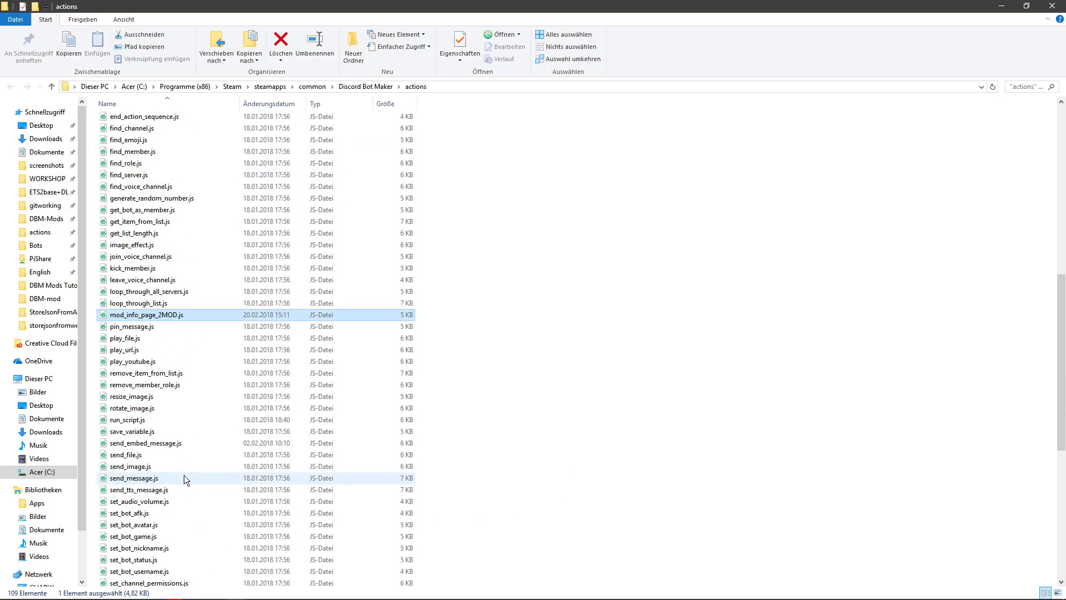
pyautogui.scroll(13, 186, 473)
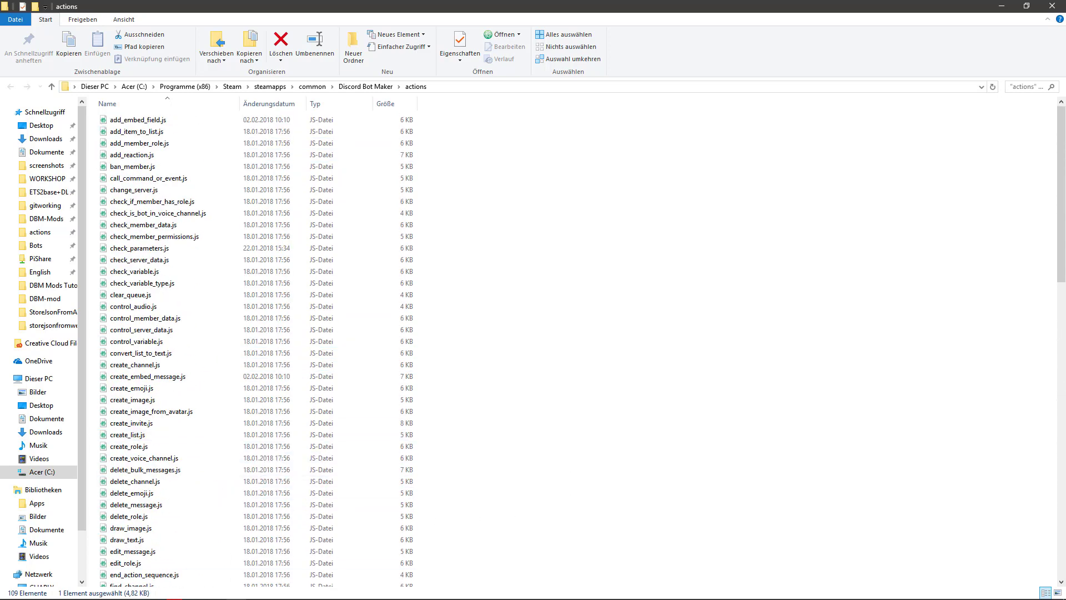
pyautogui.moveTo(256, 595)
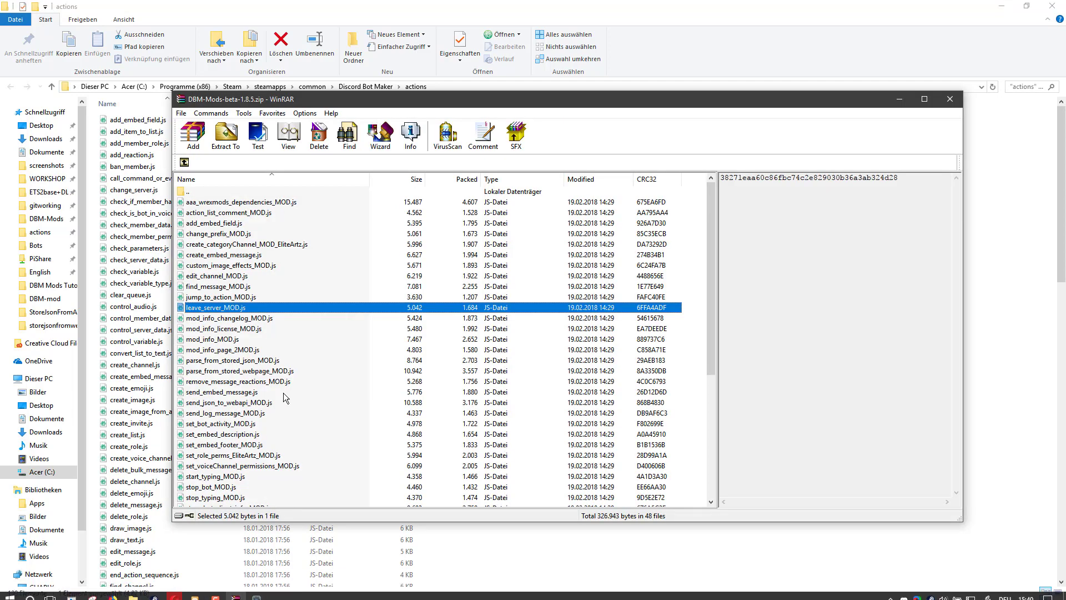
pyautogui.click(285, 395)
pyautogui.hotkey('ctrl', 'a')
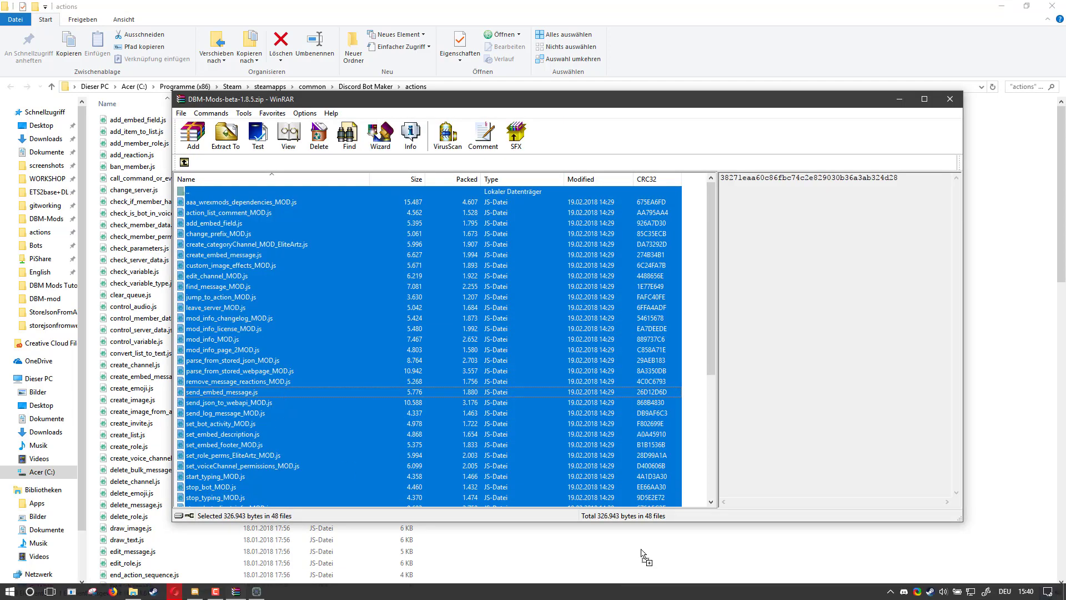
pyautogui.moveTo(387, 361); pyautogui.dragTo(1006, 236)
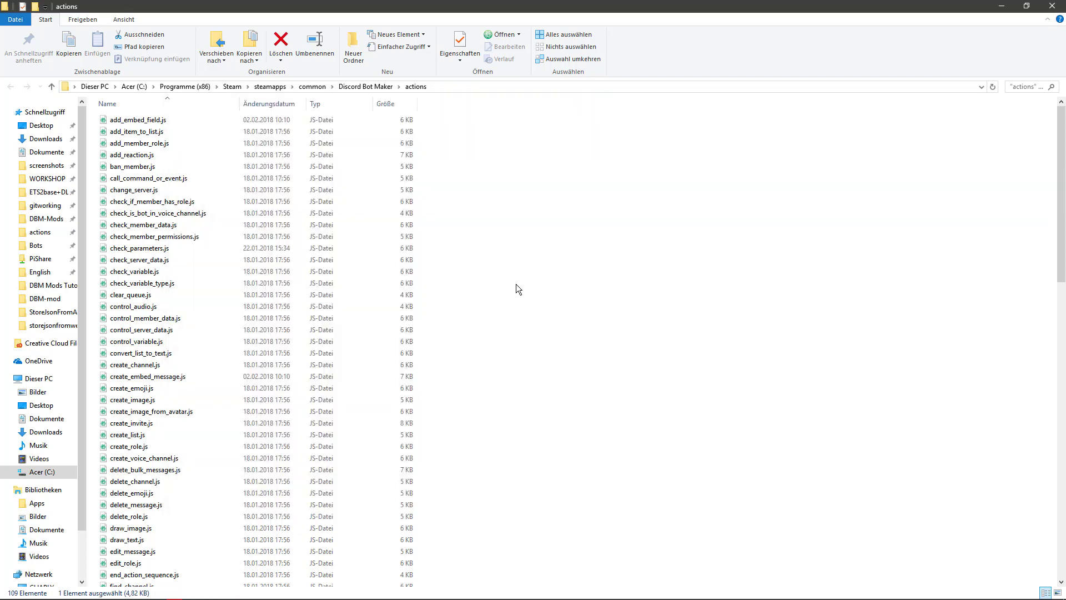
pyautogui.click(525, 230)
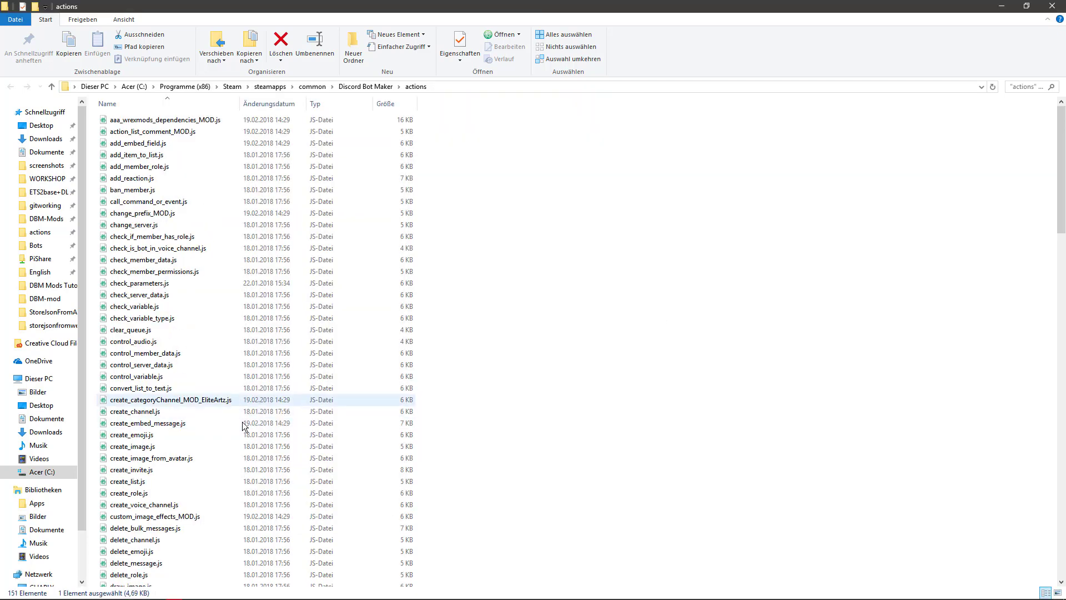
# - Close the running Discord Bot Maker and launch it again from Steam
pyautogui.click(256, 591)
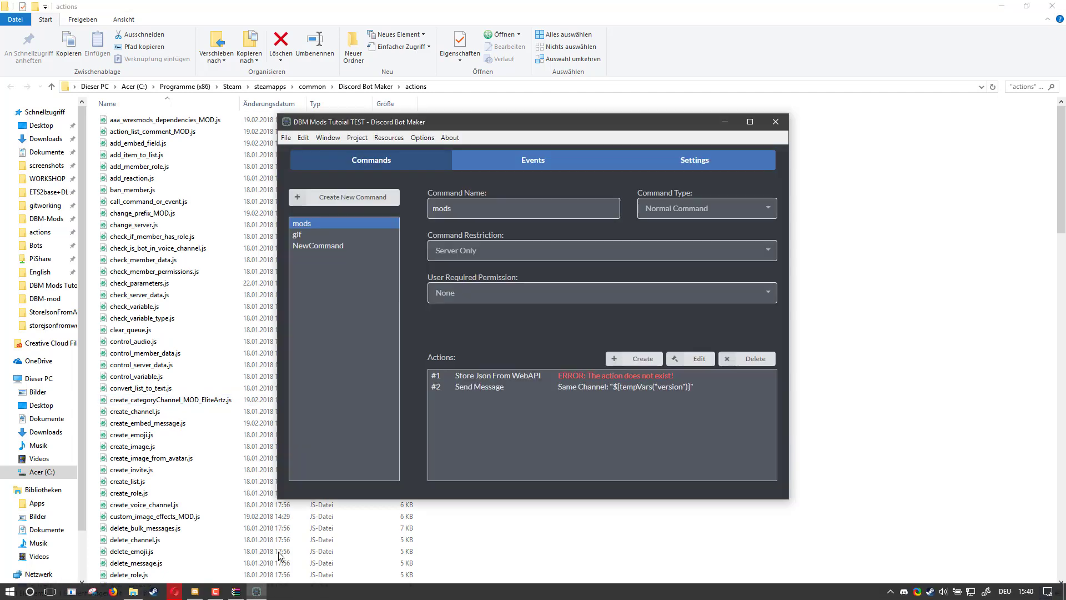
pyautogui.click(775, 122)
pyautogui.click(445, 348)
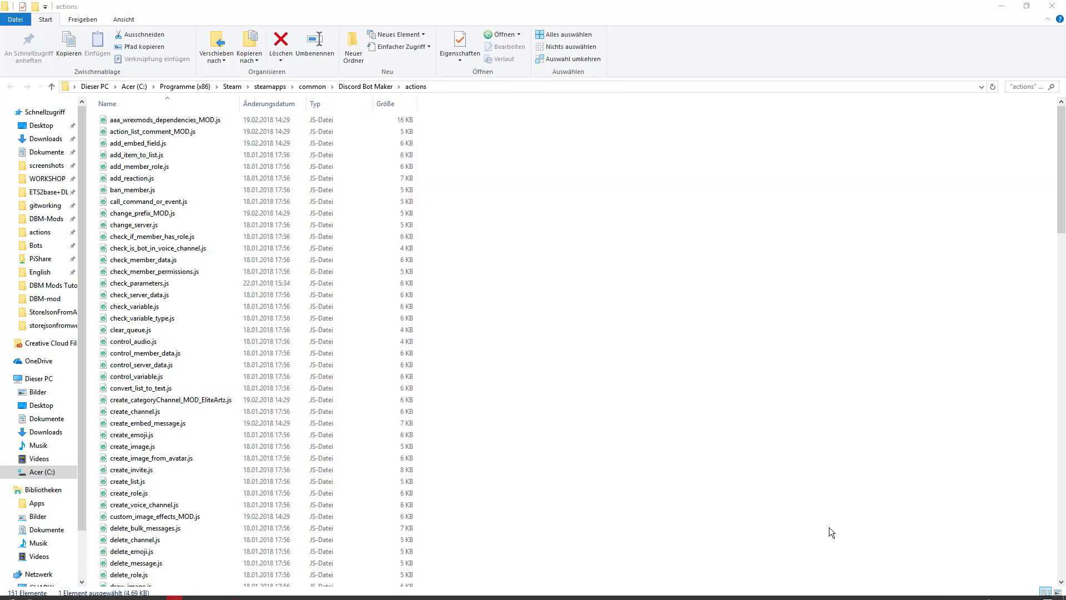
pyautogui.rightClick(931, 592)
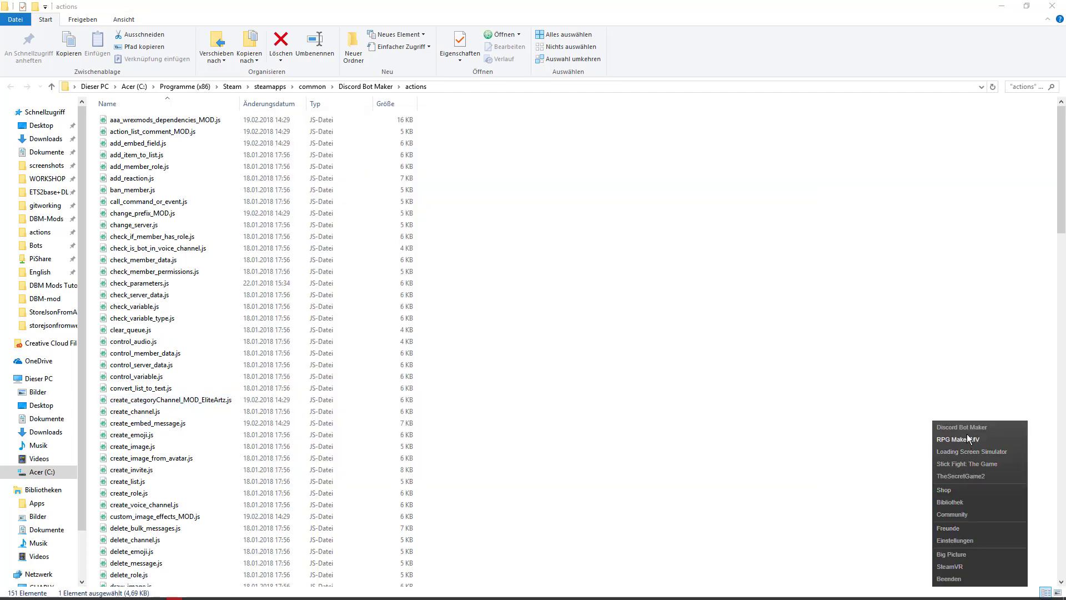
pyautogui.click(965, 430)
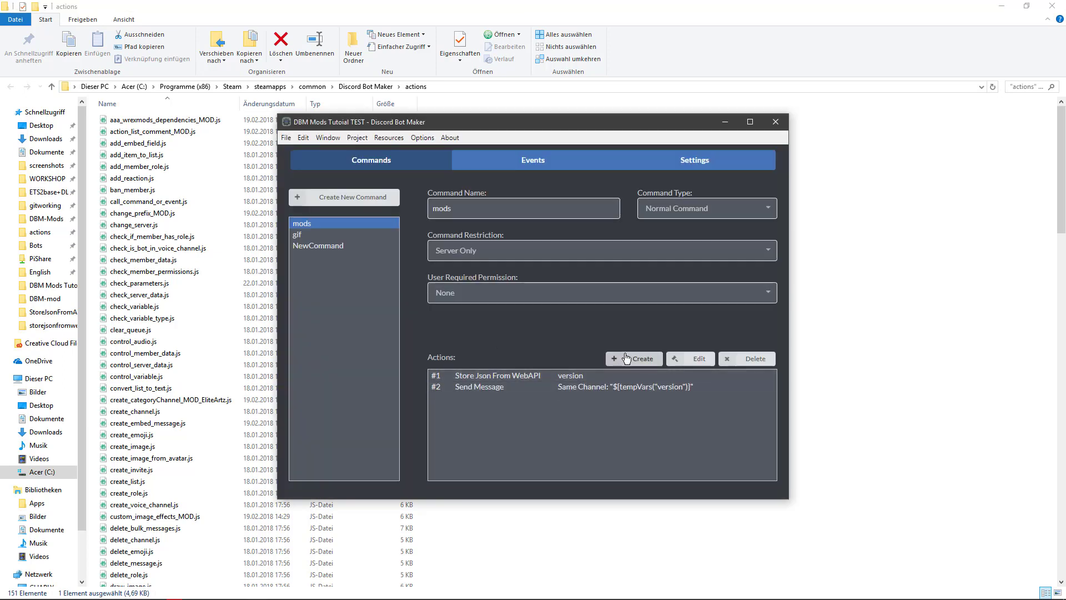
# - Start a new action for NewCommand and choose the Welcome action from the #Mod Information category
pyautogui.click(317, 246)
pyautogui.click(632, 359)
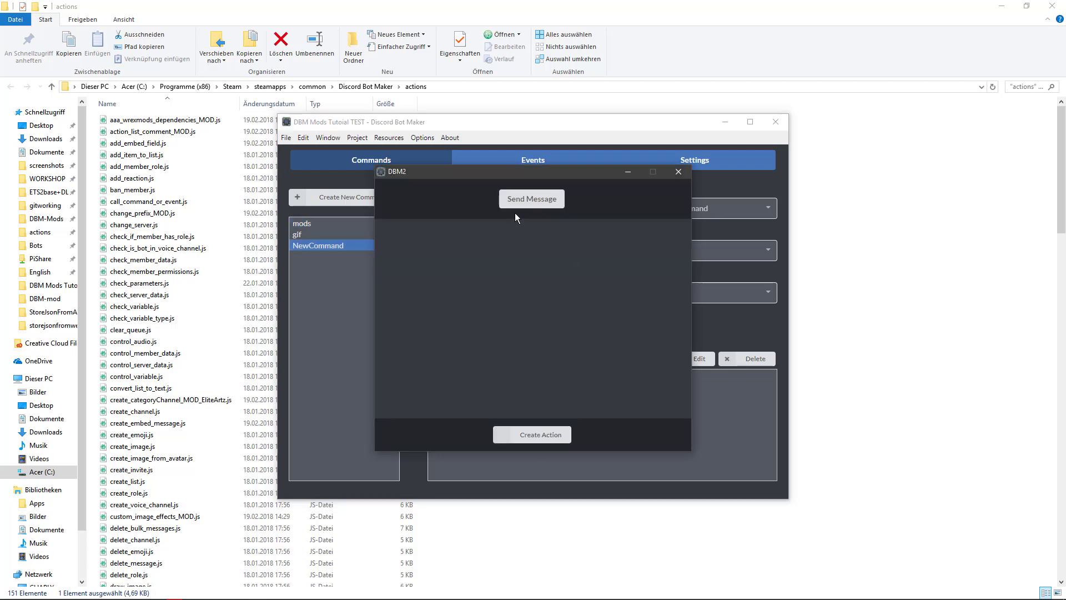
pyautogui.click(505, 200)
pyautogui.click(445, 188)
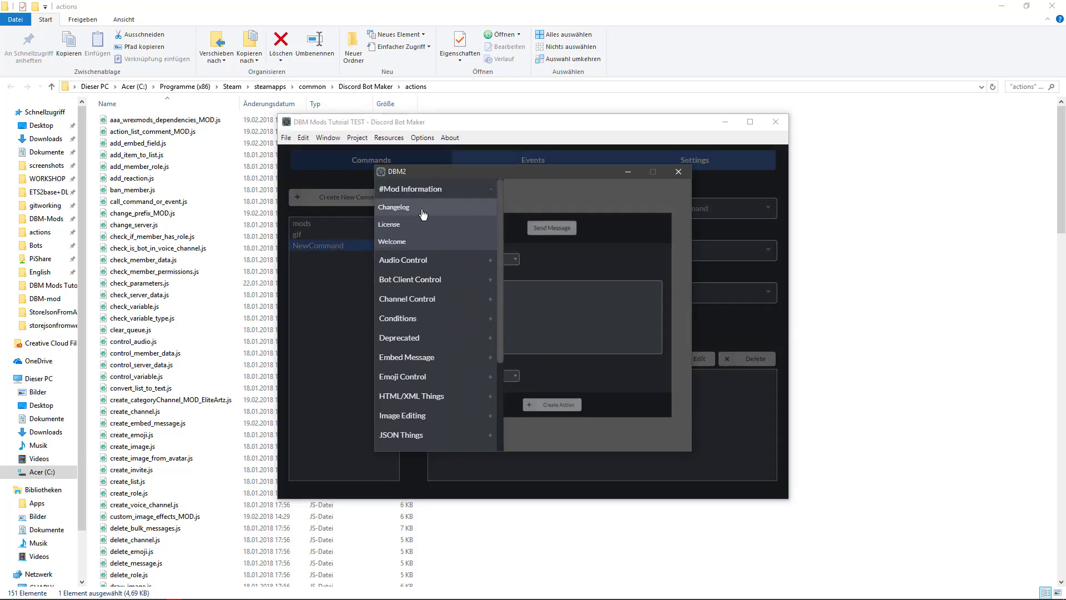
pyautogui.click(390, 241)
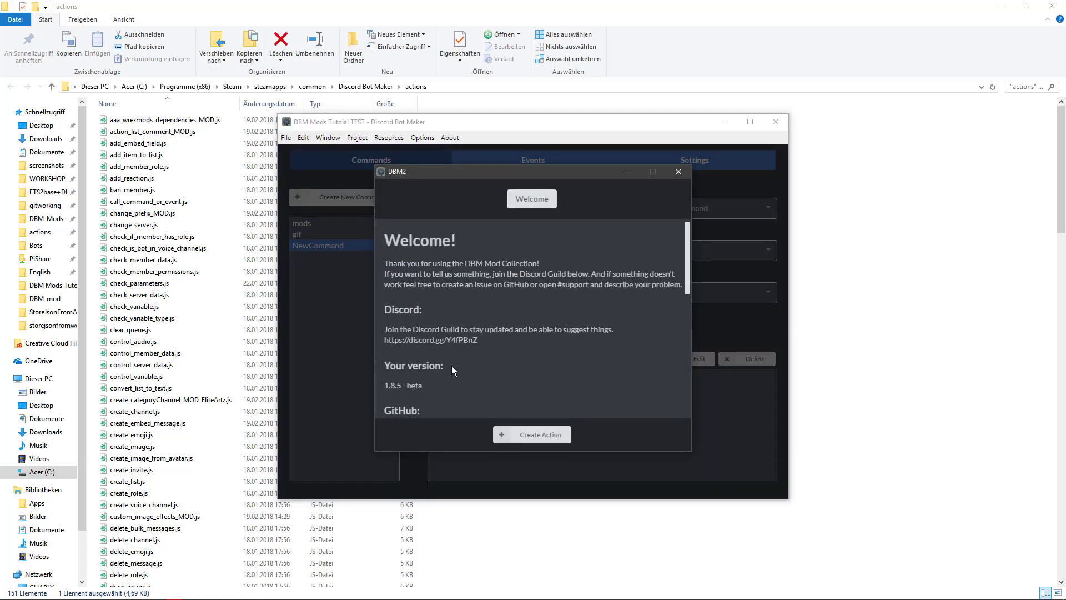
# - Examine the Welcome action's version, GitHub and Patreon information and its current list of mods
pyautogui.scroll(-2, 451, 365)
pyautogui.moveTo(424, 275); pyautogui.dragTo(391, 275)
pyautogui.click(459, 288)
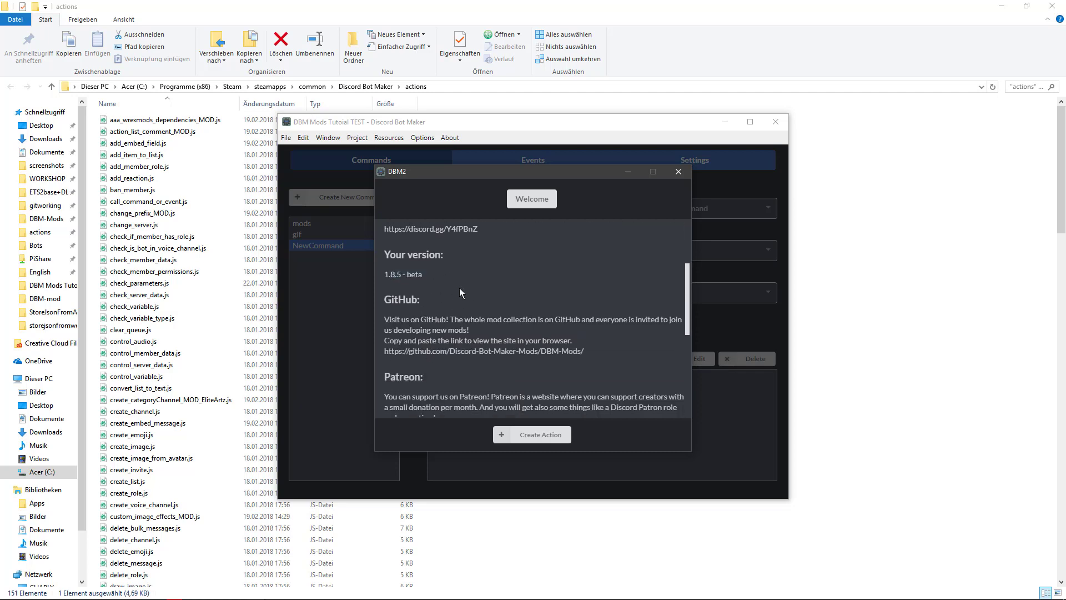
pyautogui.scroll(-4, 473, 292)
pyautogui.scroll(-5, 492, 355)
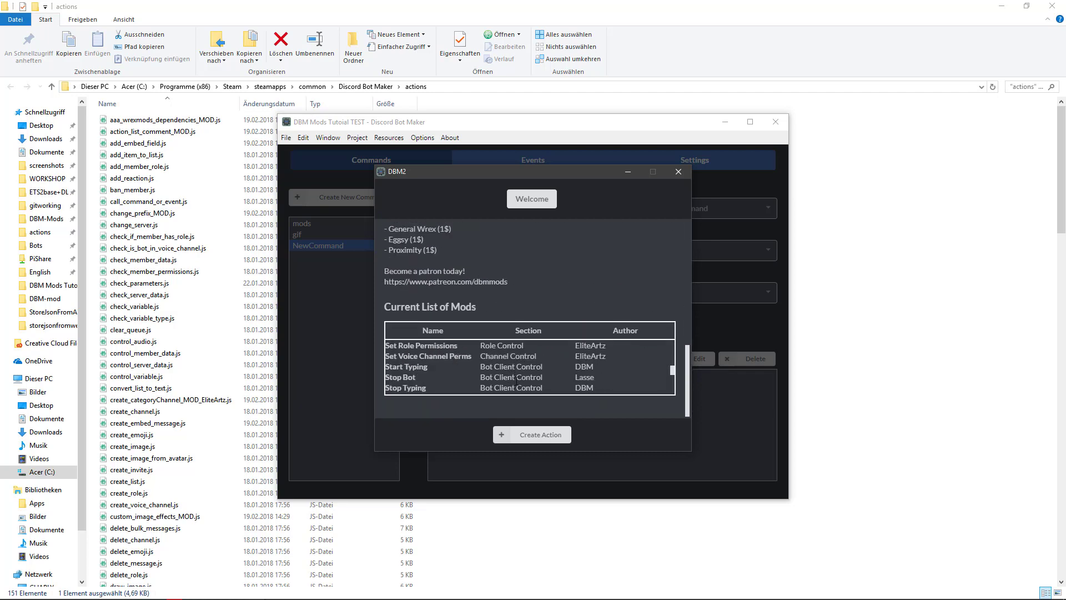
pyautogui.scroll(10, 493, 355)
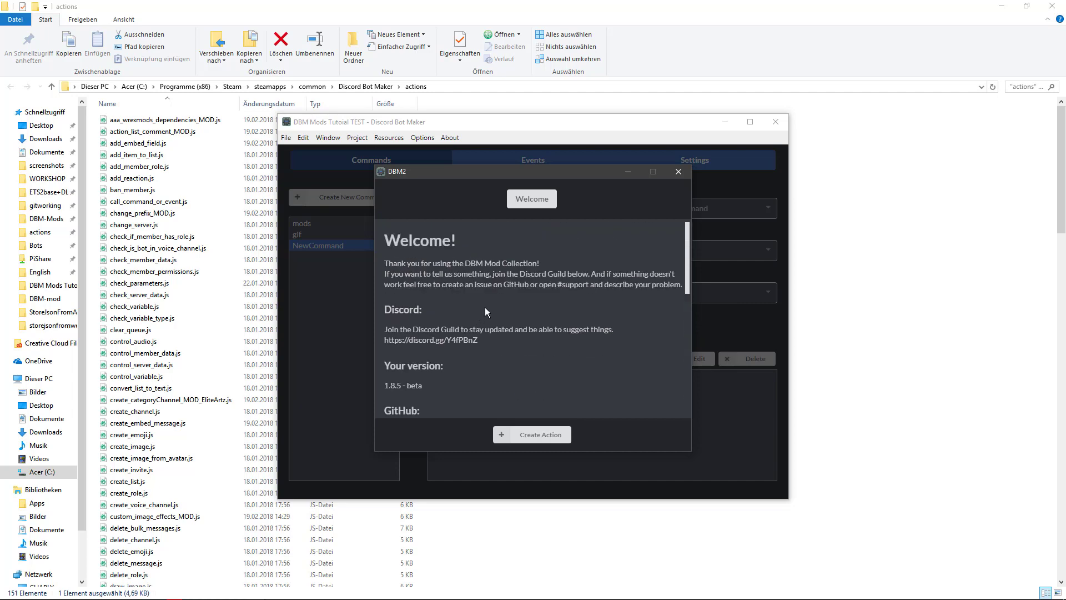
pyautogui.click(543, 210)
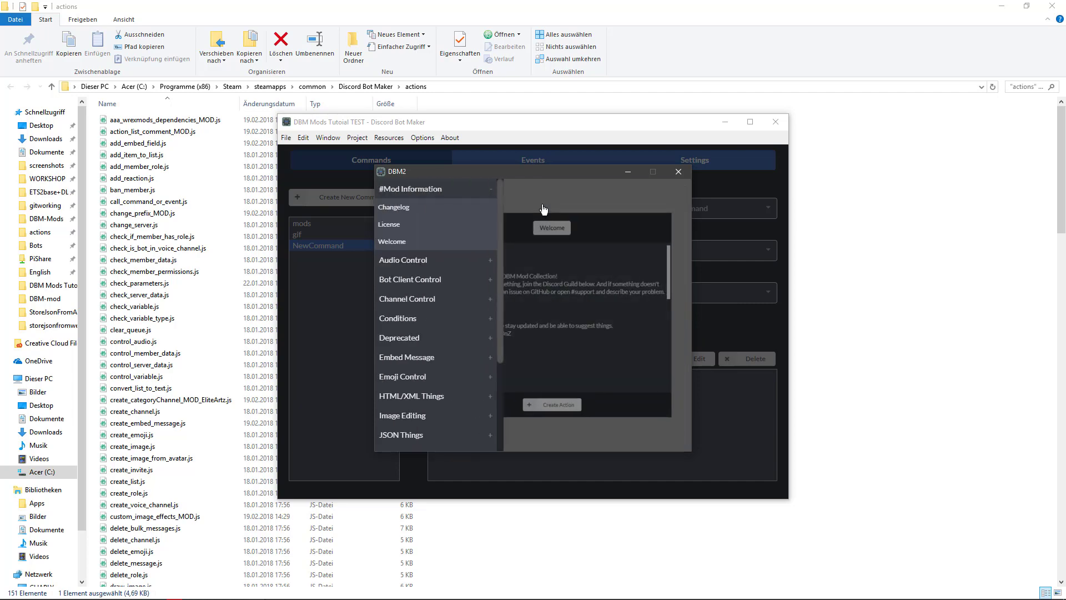
pyautogui.click(544, 210)
# - Switch to Discord and look through the DBM Mods bug report and discussion channels and the Discord Bot Maker and DBM Raw Data servers
pyautogui.click(279, 592)
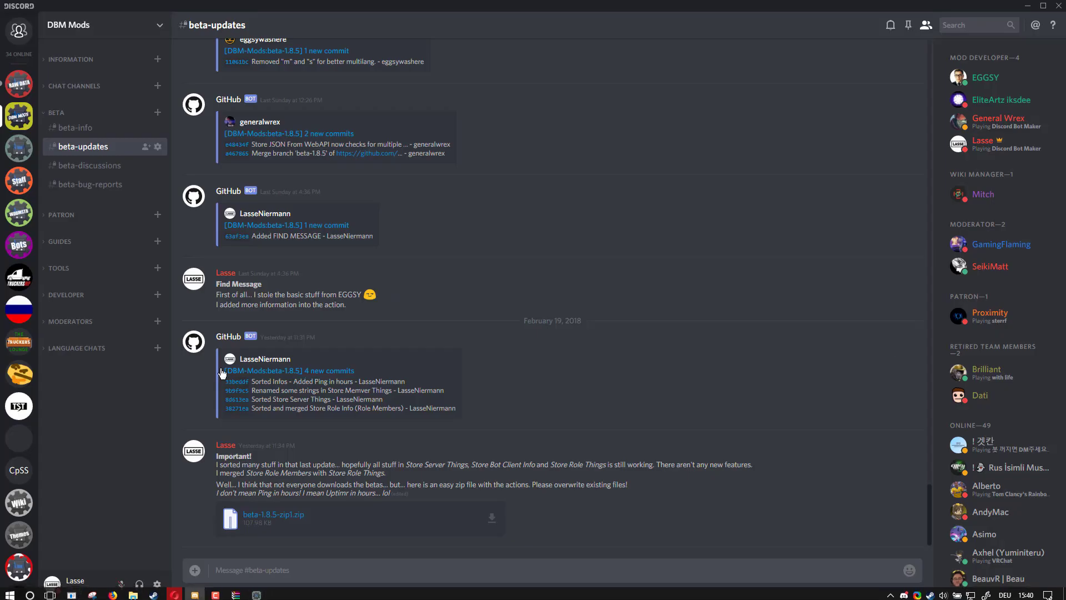
pyautogui.click(88, 184)
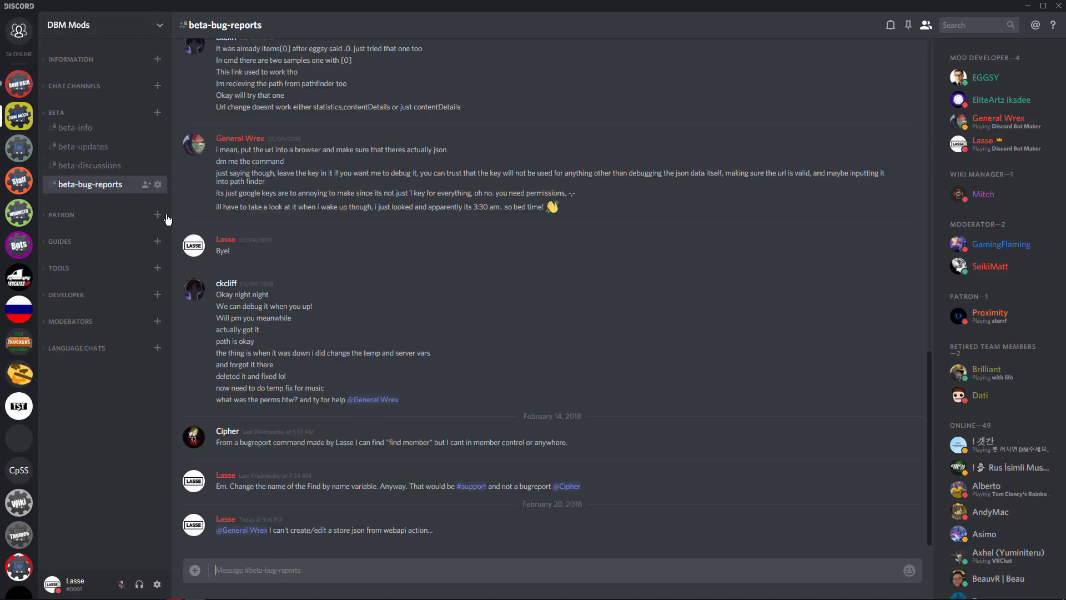
pyautogui.click(83, 165)
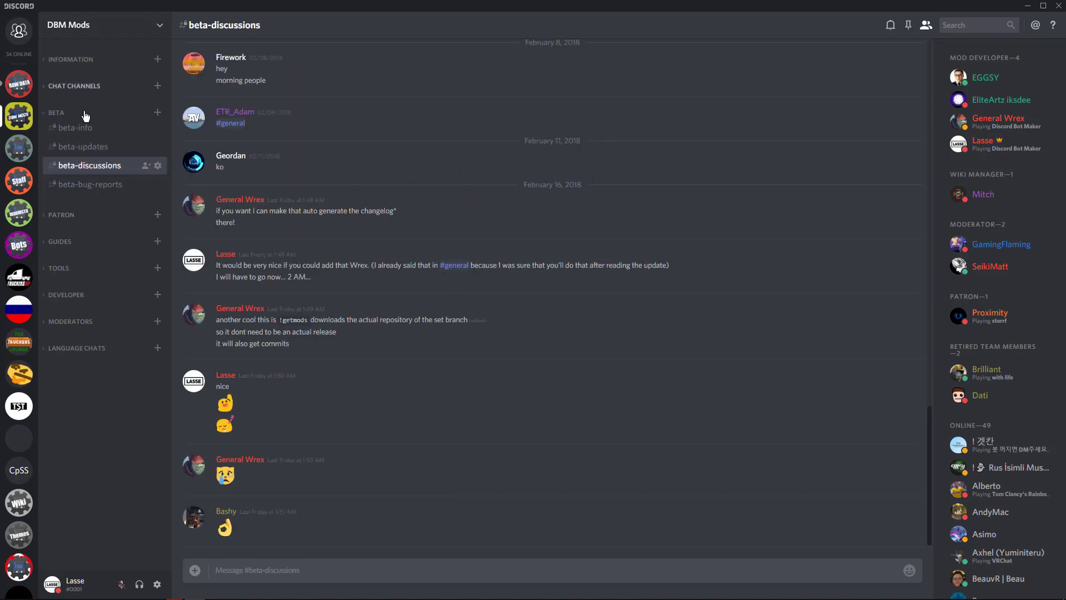
pyautogui.click(70, 86)
pyautogui.click(70, 87)
pyautogui.click(18, 148)
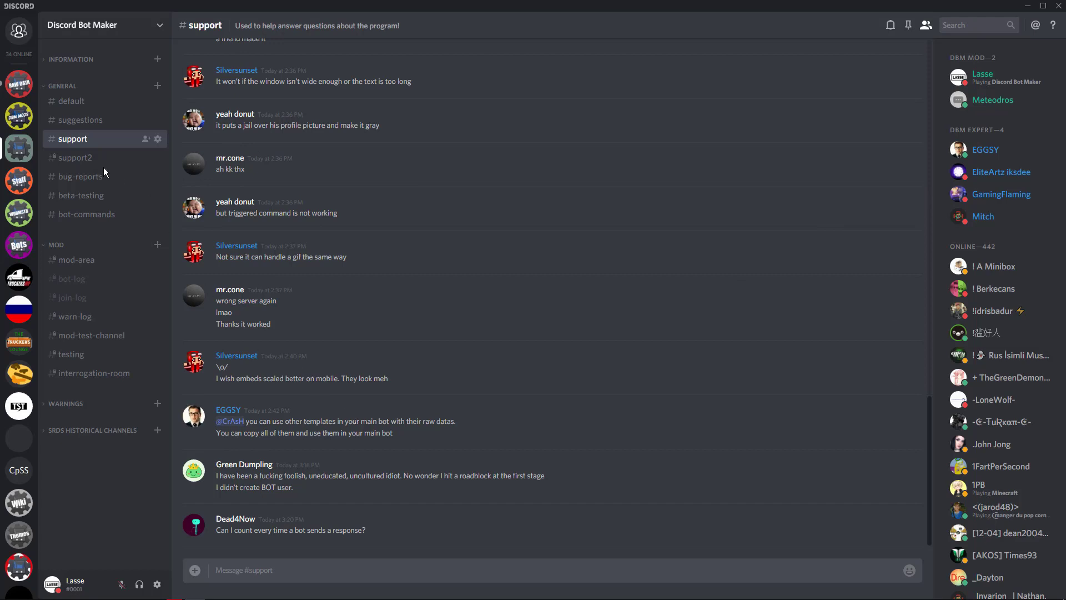
pyautogui.click(26, 91)
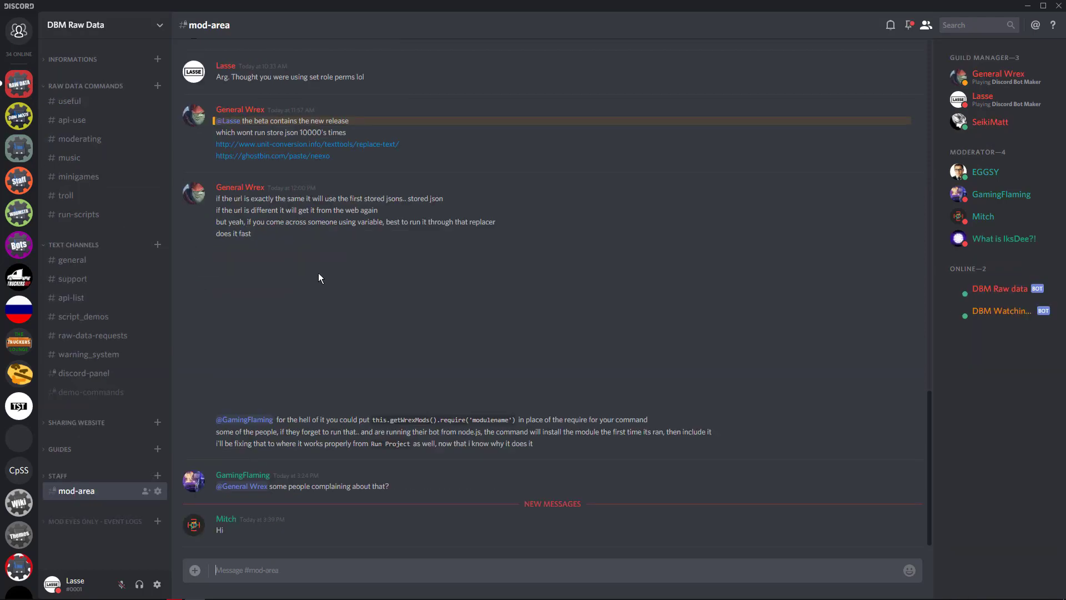